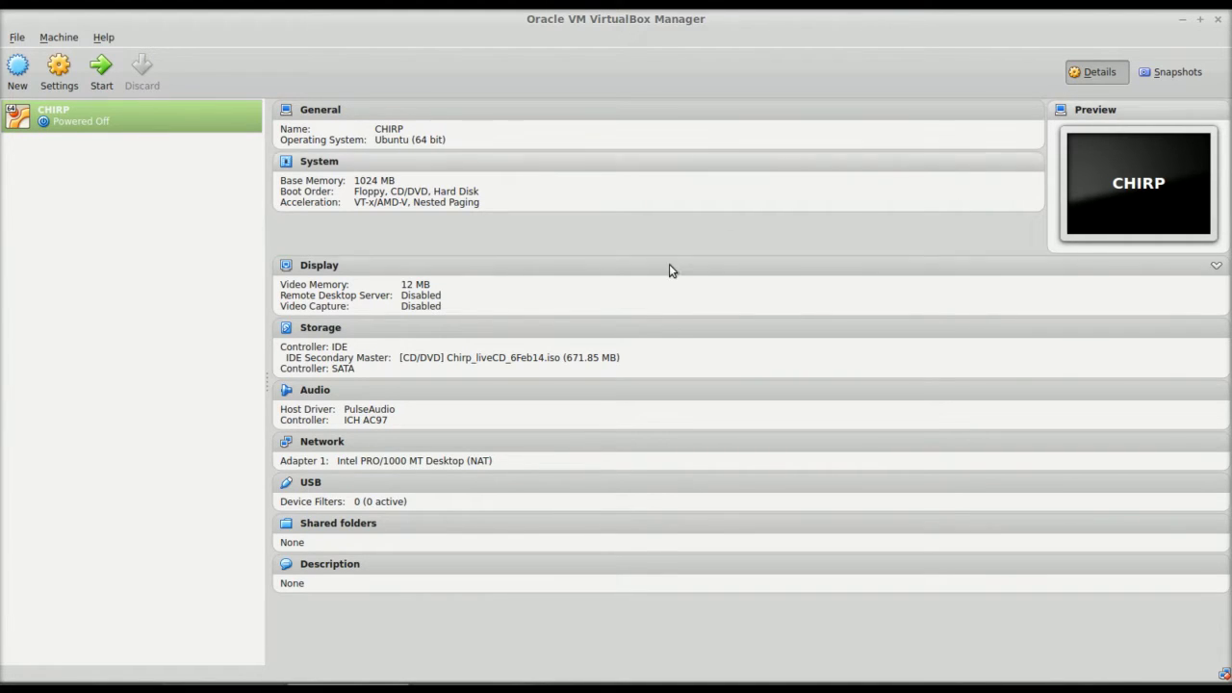
Step: Switch to the browser and review the CHIRP Linux-based LiveCD project page on SourceForge and the UNetbootin homepage
{"action": "left_click", "coordinate": [192, 677]}
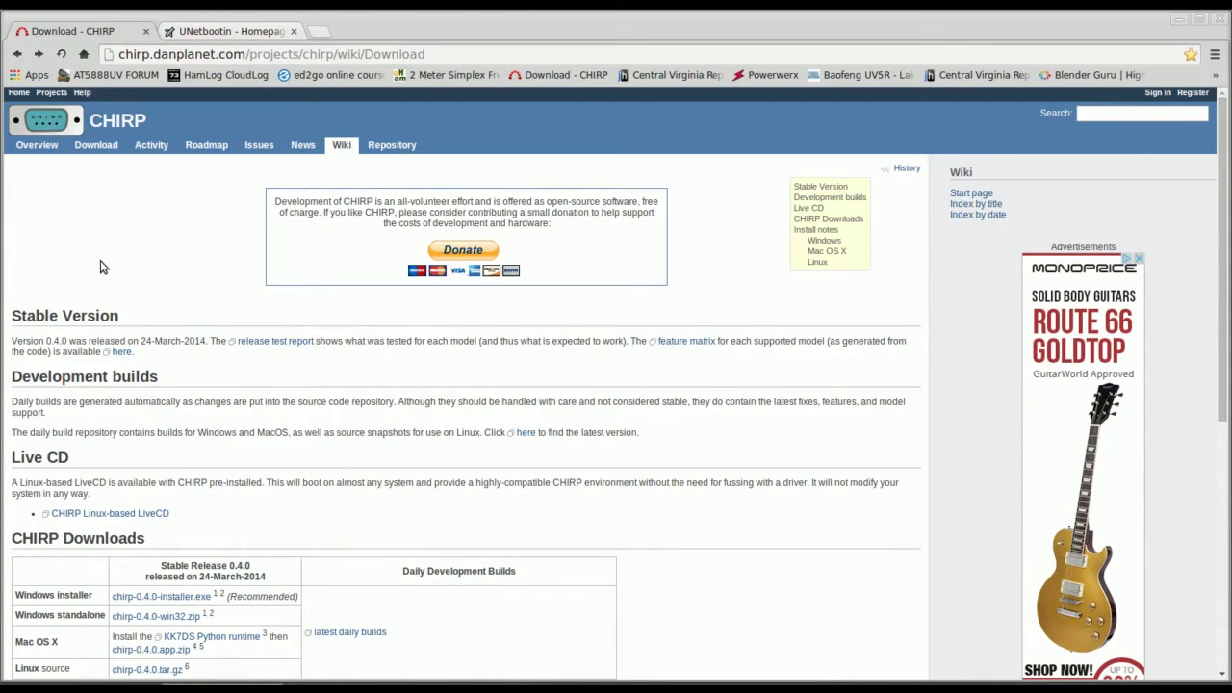
{"action": "scroll", "coordinate": [170, 397], "scroll_direction": "down", "scroll_amount": 3}
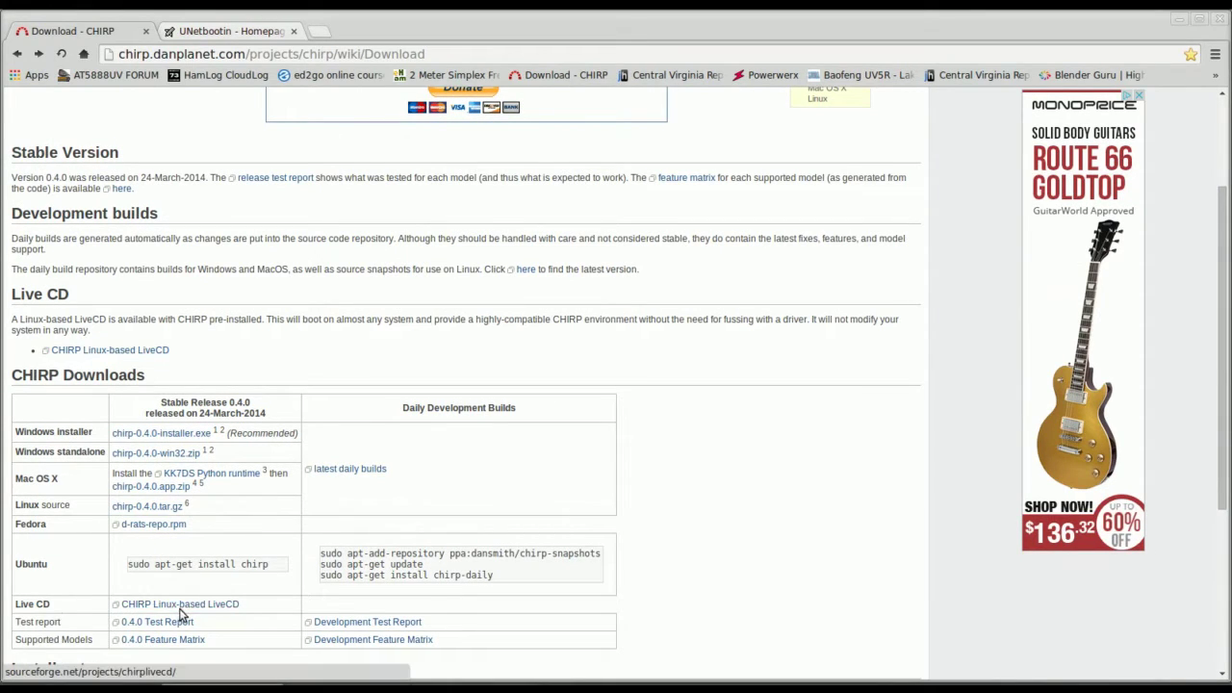
{"action": "left_click", "coordinate": [179, 607]}
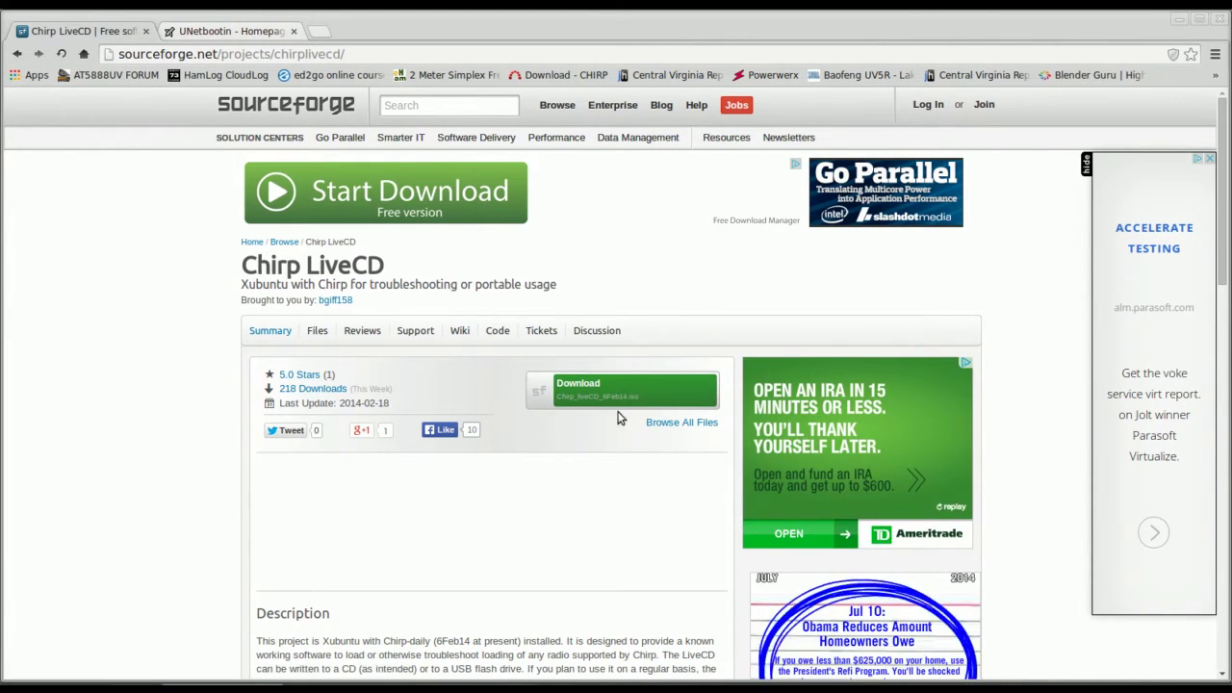
{"action": "scroll", "coordinate": [611, 399], "scroll_direction": "down", "scroll_amount": 2}
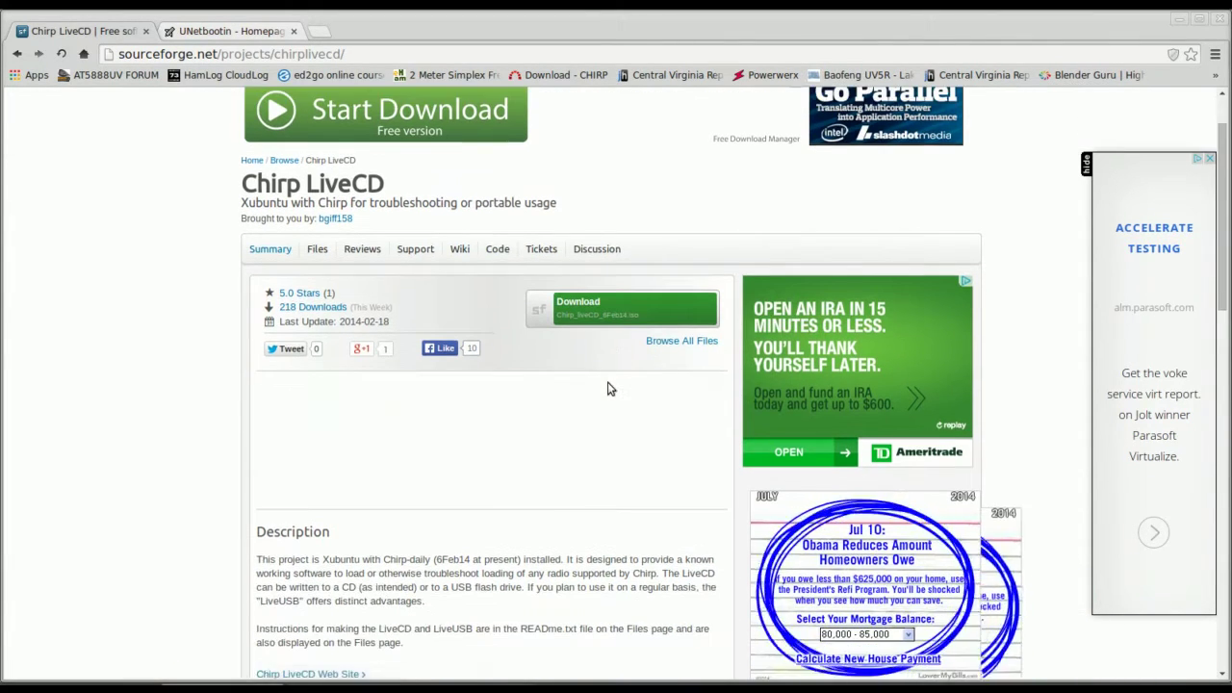
{"action": "scroll", "coordinate": [607, 388], "scroll_direction": "down", "scroll_amount": 1}
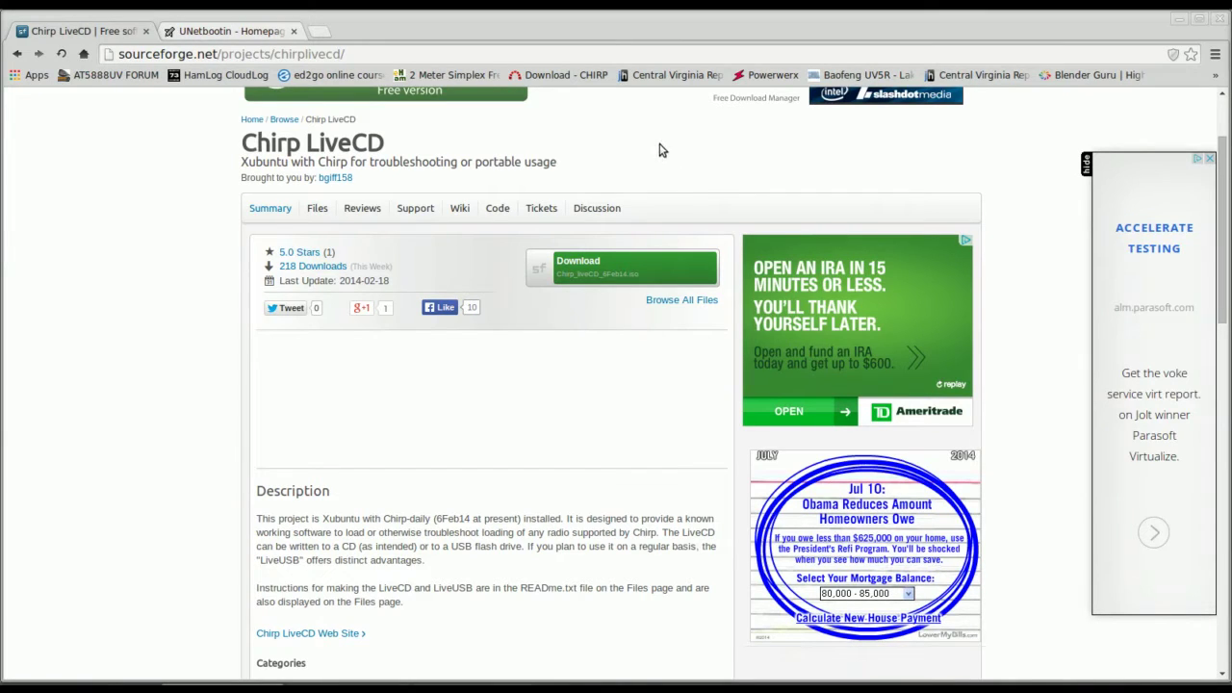
{"action": "left_click", "coordinate": [229, 33]}
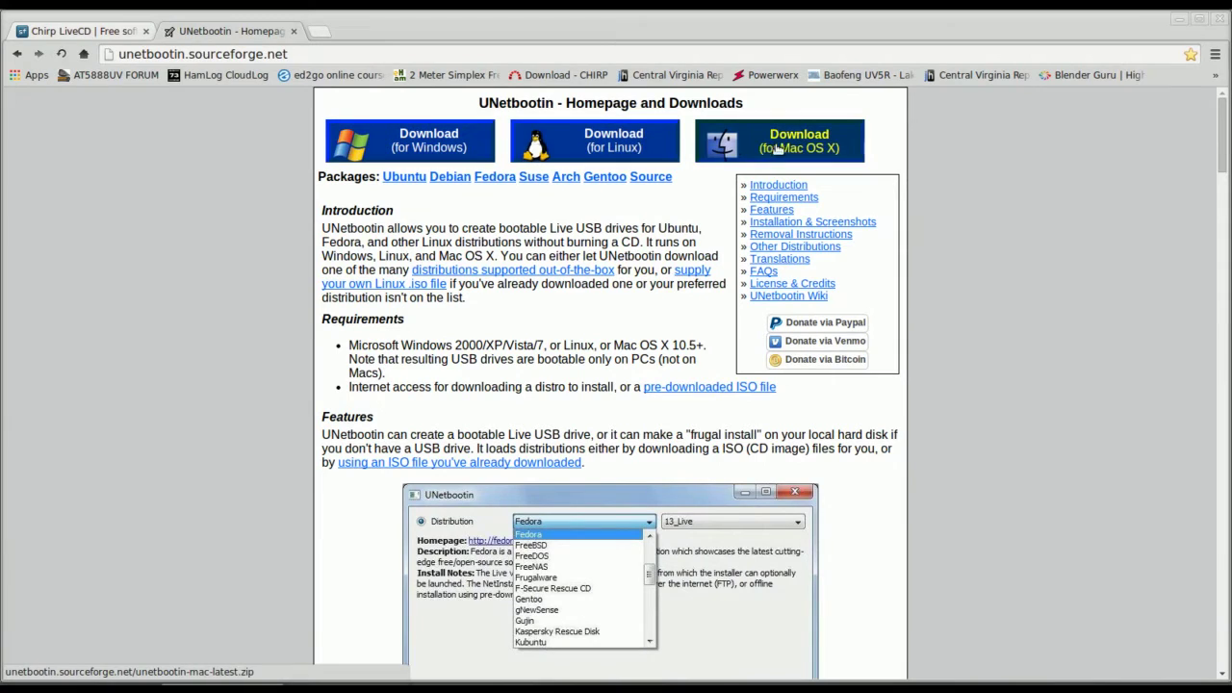
{"action": "scroll", "coordinate": [564, 350], "scroll_direction": "down", "scroll_amount": 5}
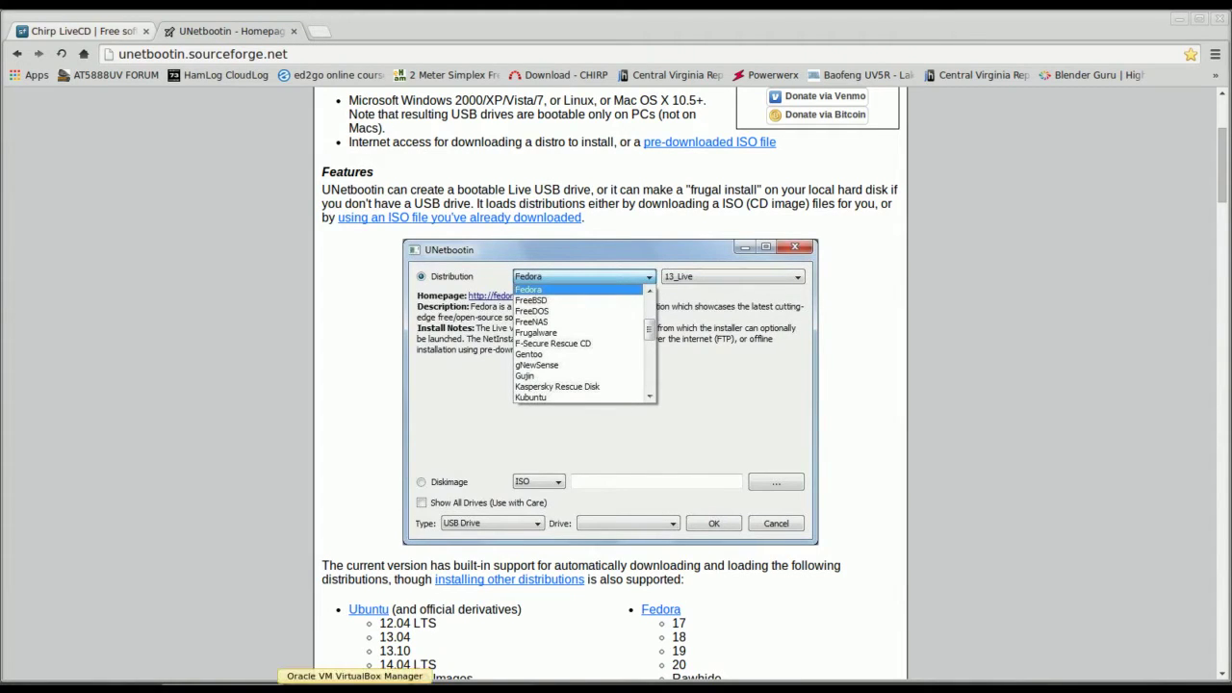
Step: Switch to VirtualBox, start the CHIRP virtual machine and boot the live system
{"action": "left_click", "coordinate": [355, 687]}
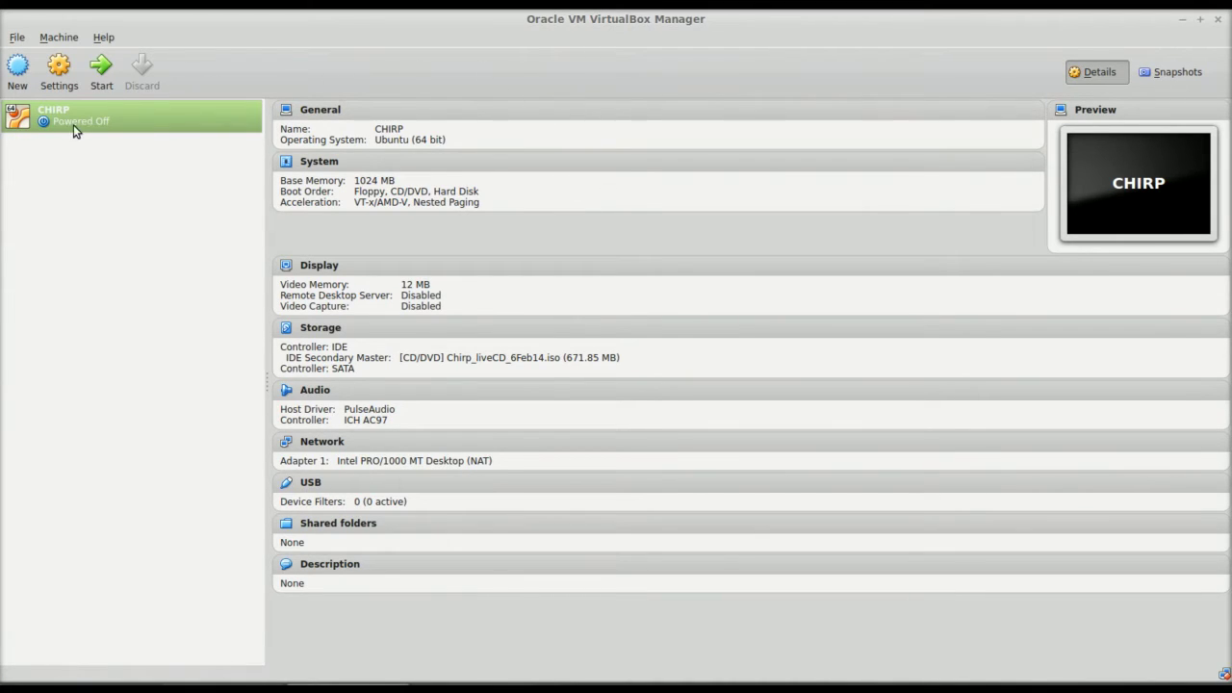
{"action": "left_click", "coordinate": [108, 67]}
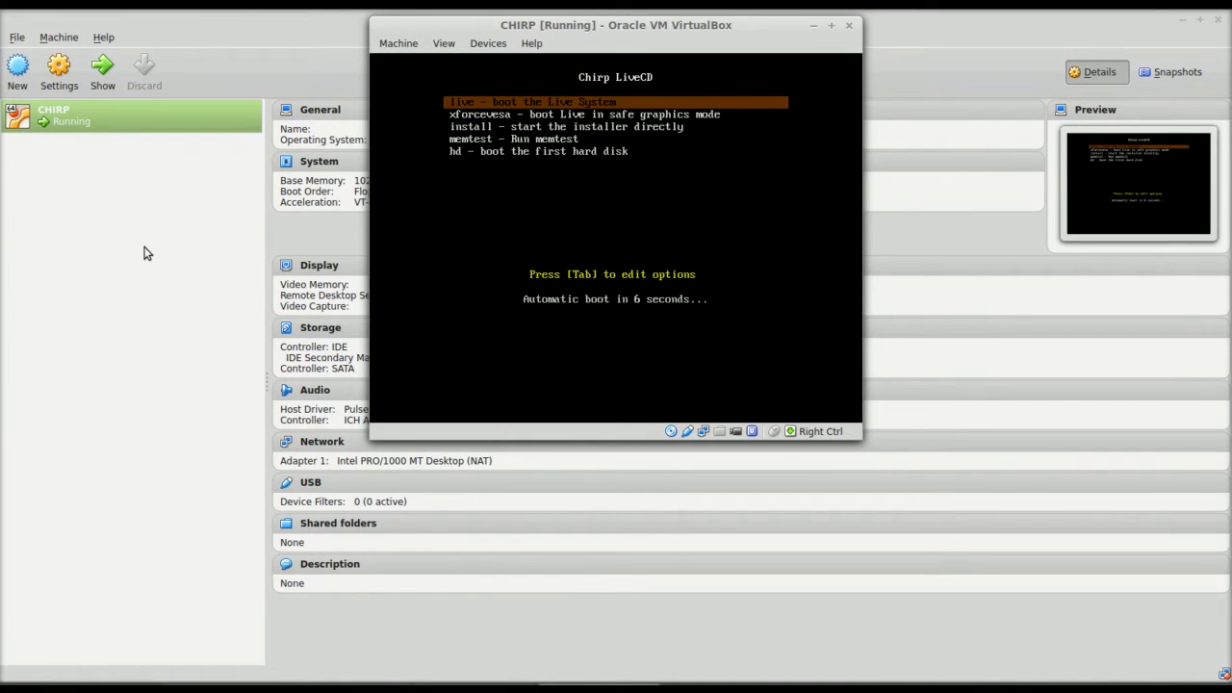
{"action": "key", "text": "Return"}
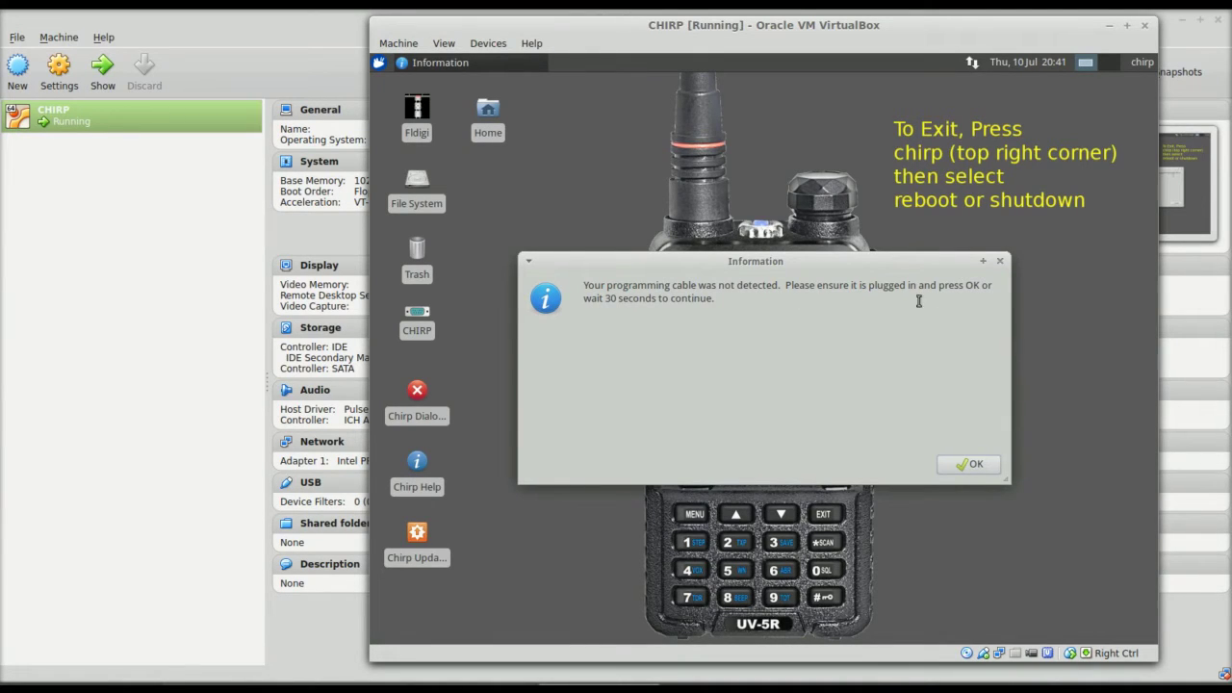
Step: Dismiss the programming cable and Getting Started messages, and move the CHIRP window clear of the desktop icons
{"action": "left_click", "coordinate": [969, 463]}
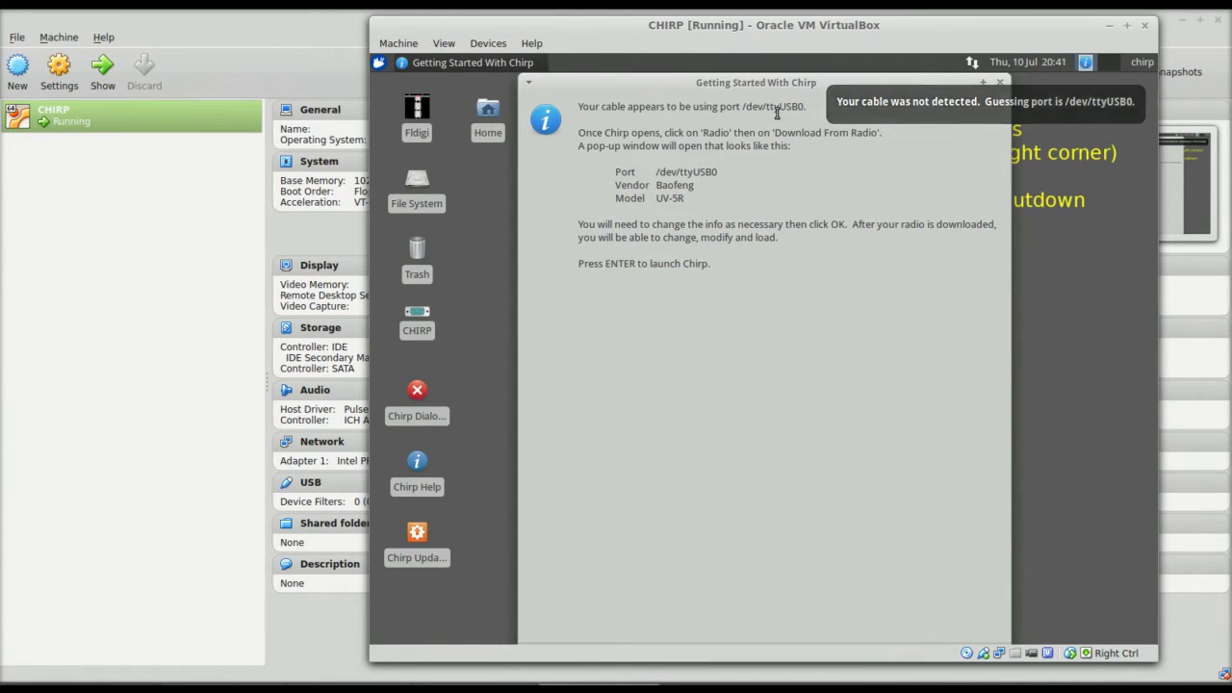
{"action": "left_click", "coordinate": [1002, 84]}
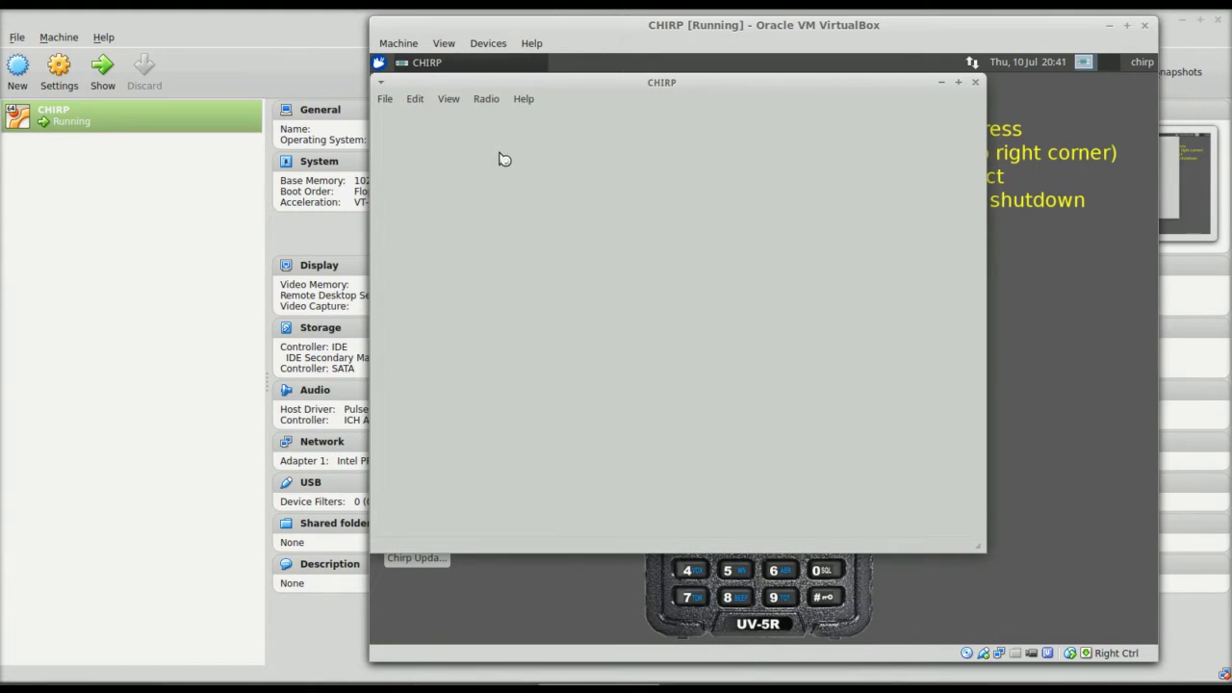
{"action": "left_click_drag", "start_coordinate": [660, 86], "coordinate": [821, 83]}
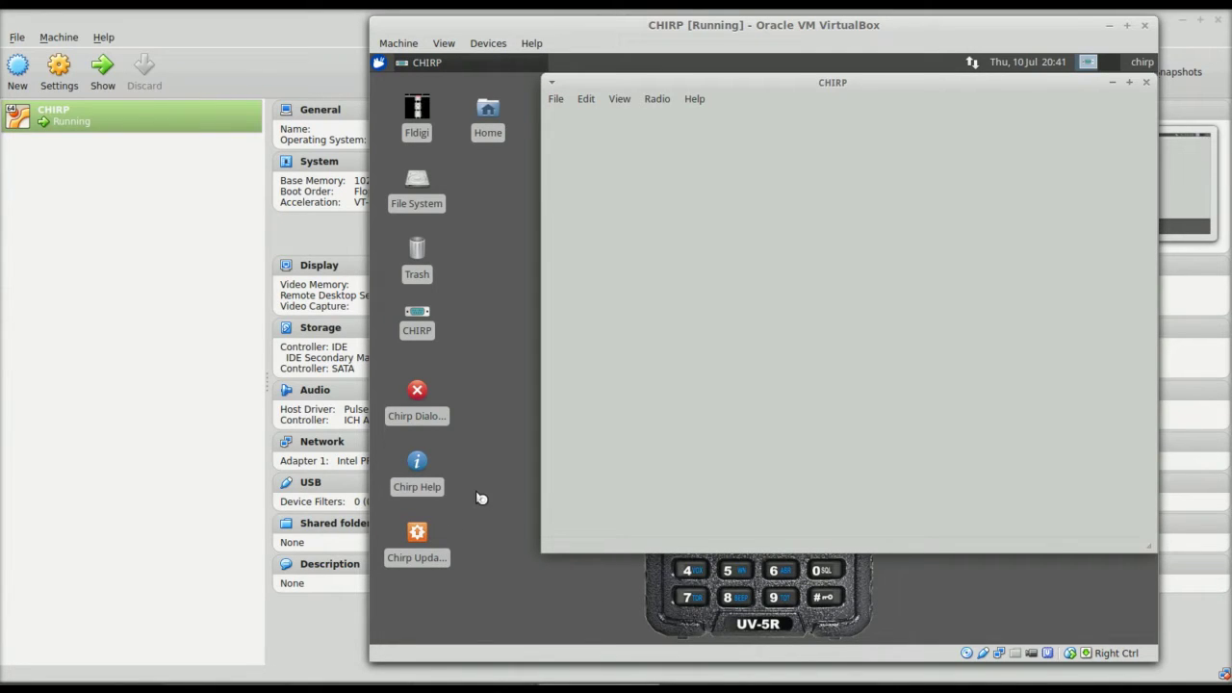
Step: Open a blank Leafpad document inside the virtual machine
{"action": "left_click", "coordinate": [379, 63]}
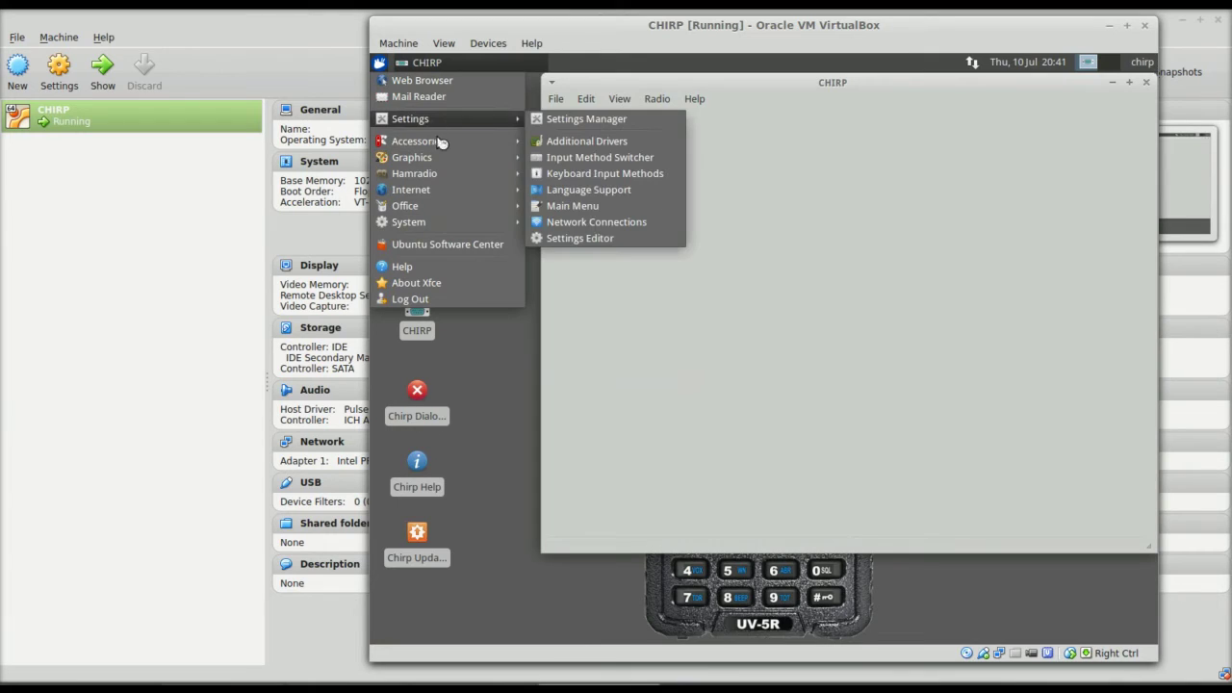
{"action": "mouse_move", "coordinate": [493, 151]}
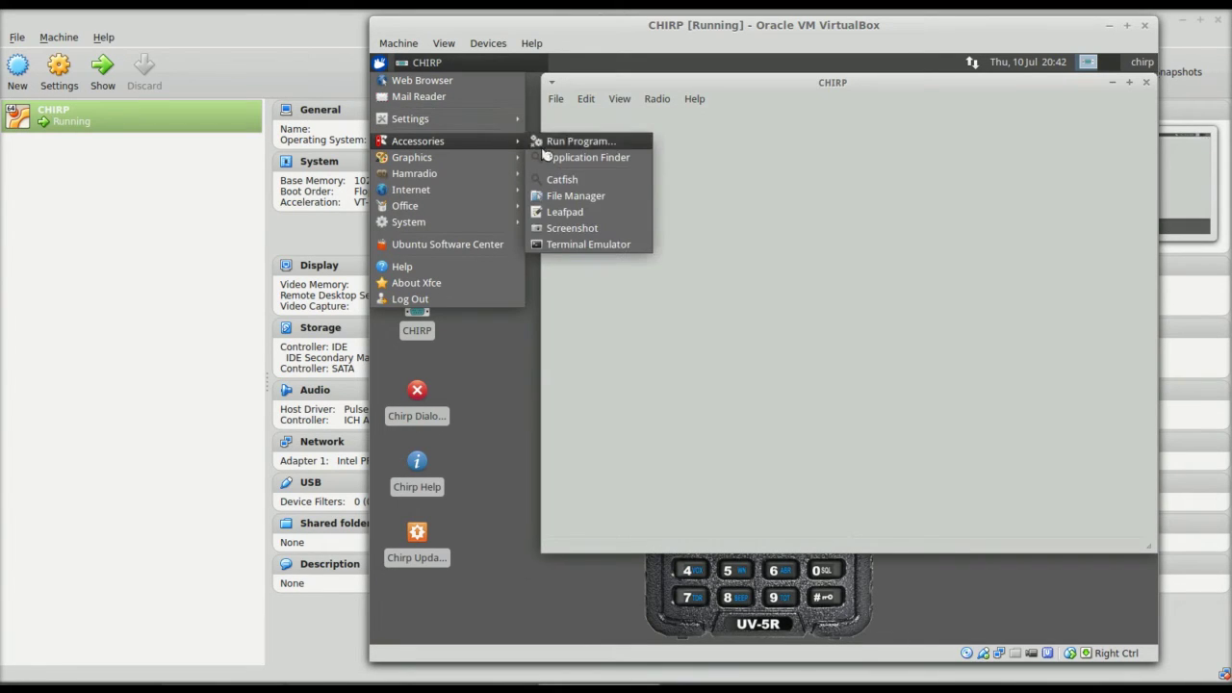
{"action": "left_click", "coordinate": [558, 213]}
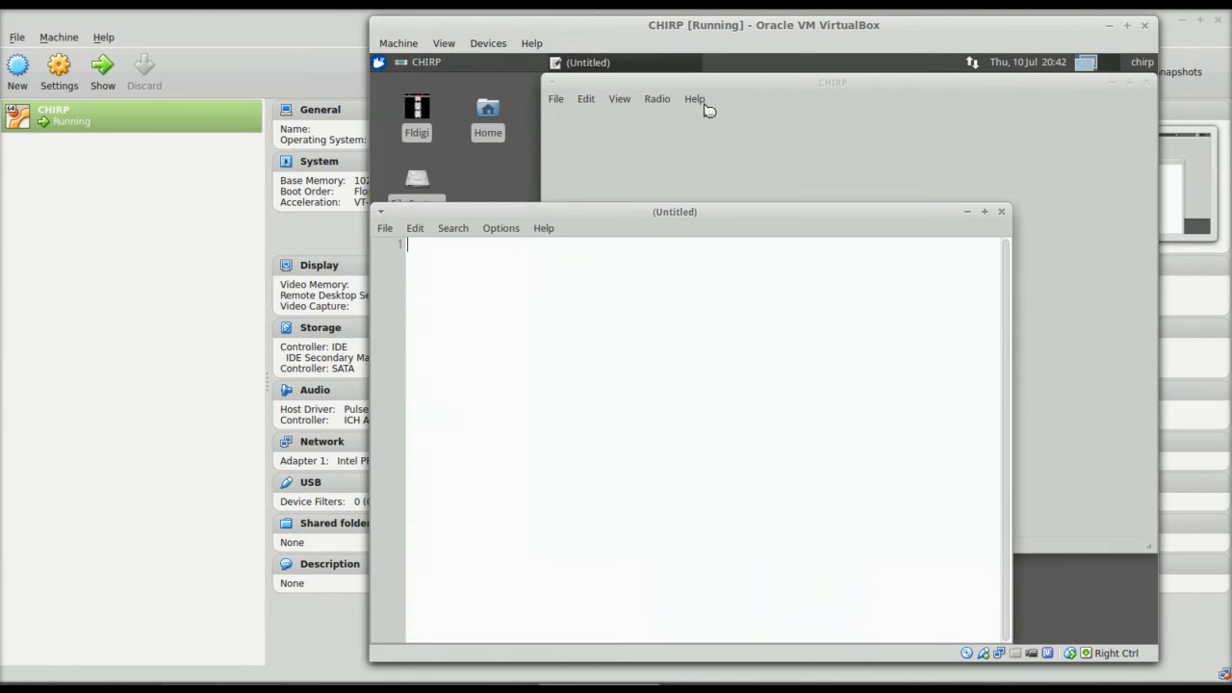
Step: Copy the build date 20140206 from CHIRP's About information into the blank Leafpad document, followed by two line breaks
{"action": "left_click", "coordinate": [751, 92]}
{"action": "left_click", "coordinate": [708, 100]}
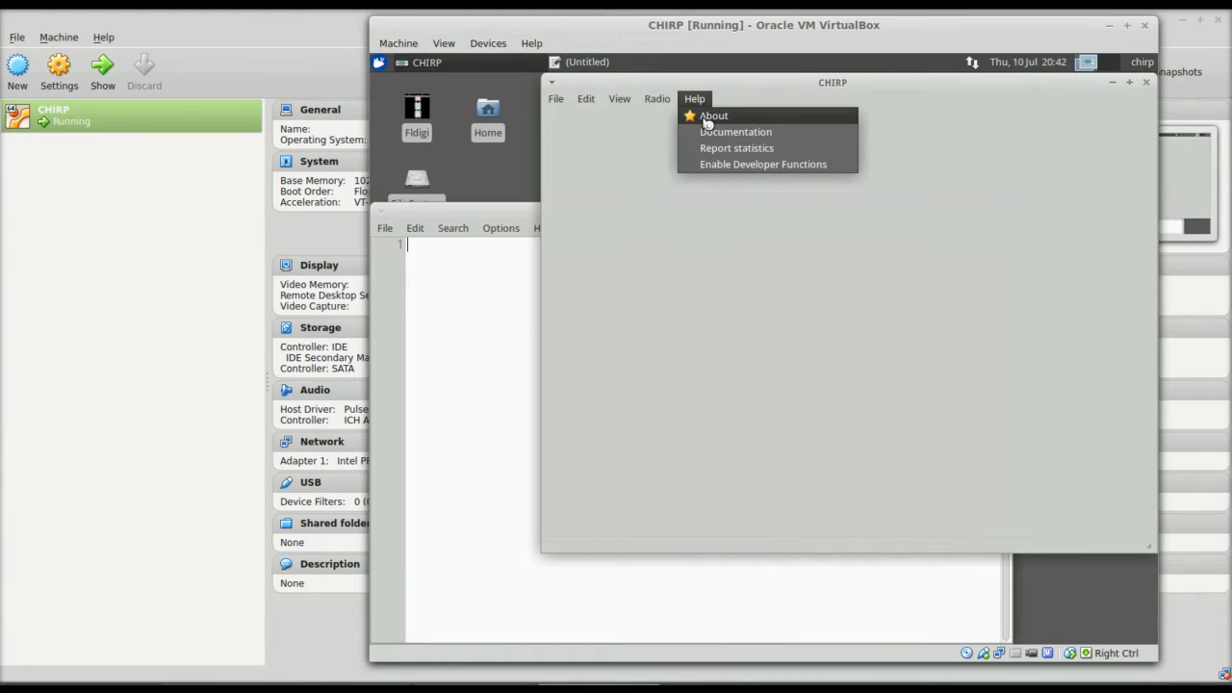
{"action": "left_click", "coordinate": [713, 116]}
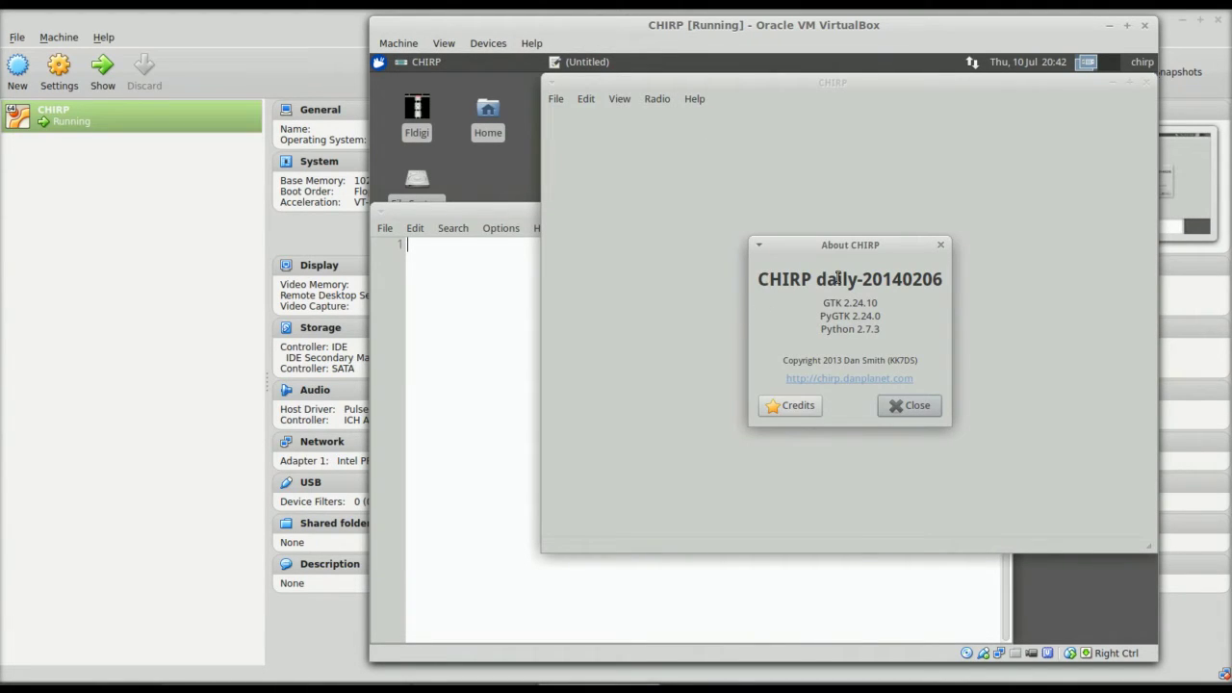
{"action": "left_click_drag", "start_coordinate": [863, 279], "coordinate": [944, 280]}
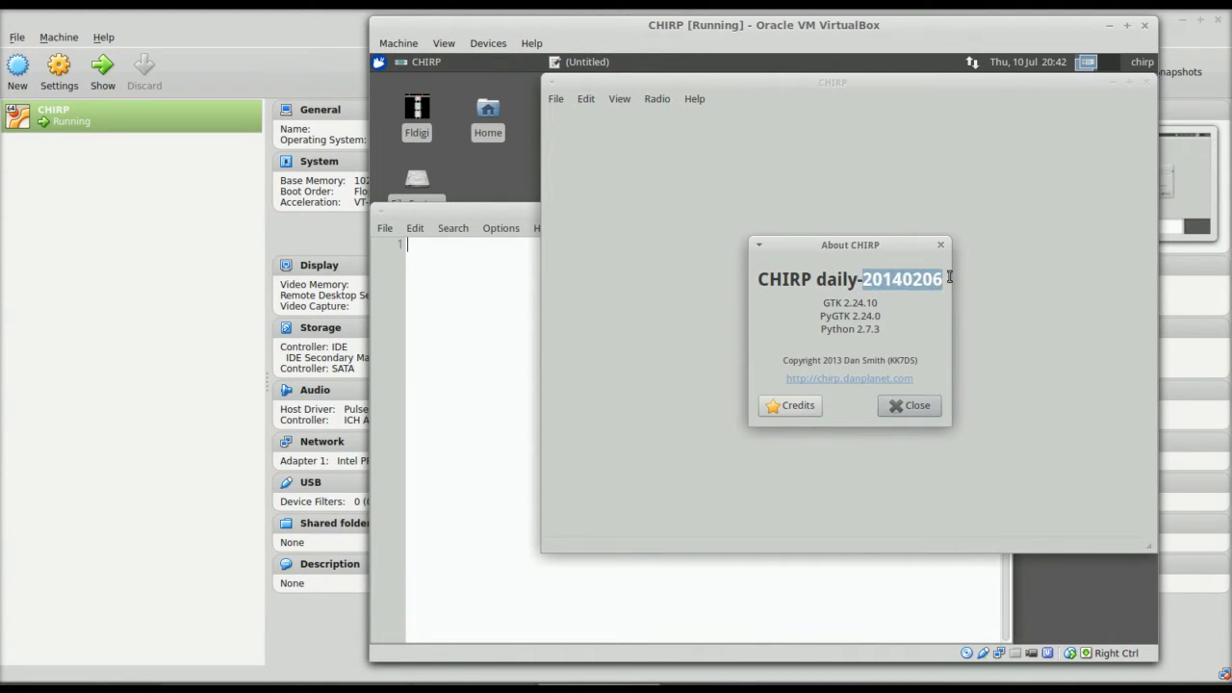
{"action": "right_click", "coordinate": [931, 277]}
{"action": "left_click", "coordinate": [962, 290]}
{"action": "right_click", "coordinate": [465, 295]}
{"action": "left_click", "coordinate": [498, 335]}
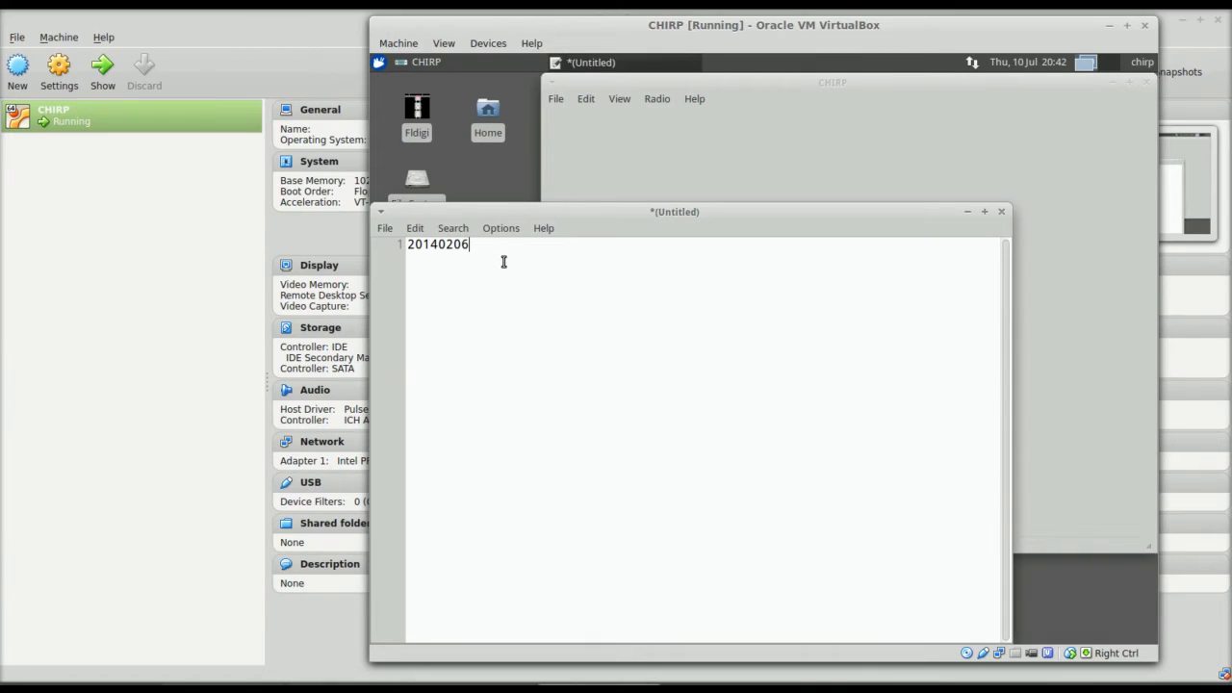
{"action": "key", "text": "Return"}
{"action": "key", "text": "Return"}
Step: Close CHIRP along with its About window, and run the Chirp Updater with the desktop icons uncovered
{"action": "left_click", "coordinate": [668, 122]}
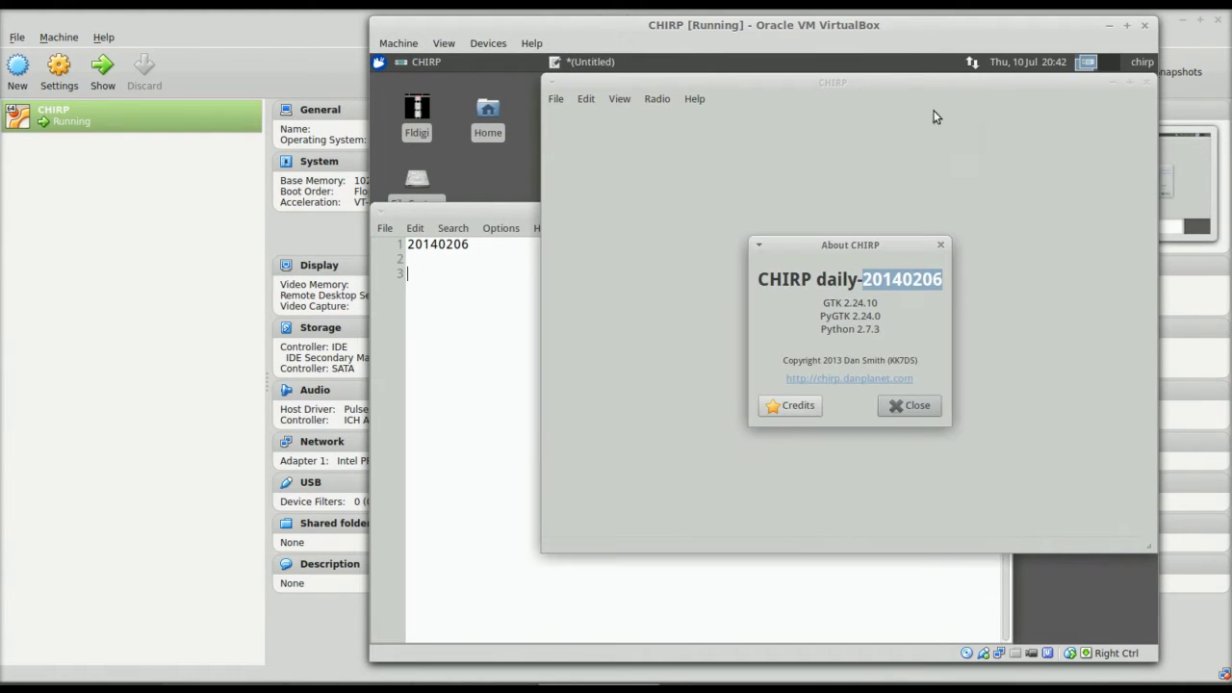
{"action": "left_click", "coordinate": [884, 409]}
{"action": "left_click", "coordinate": [1144, 83]}
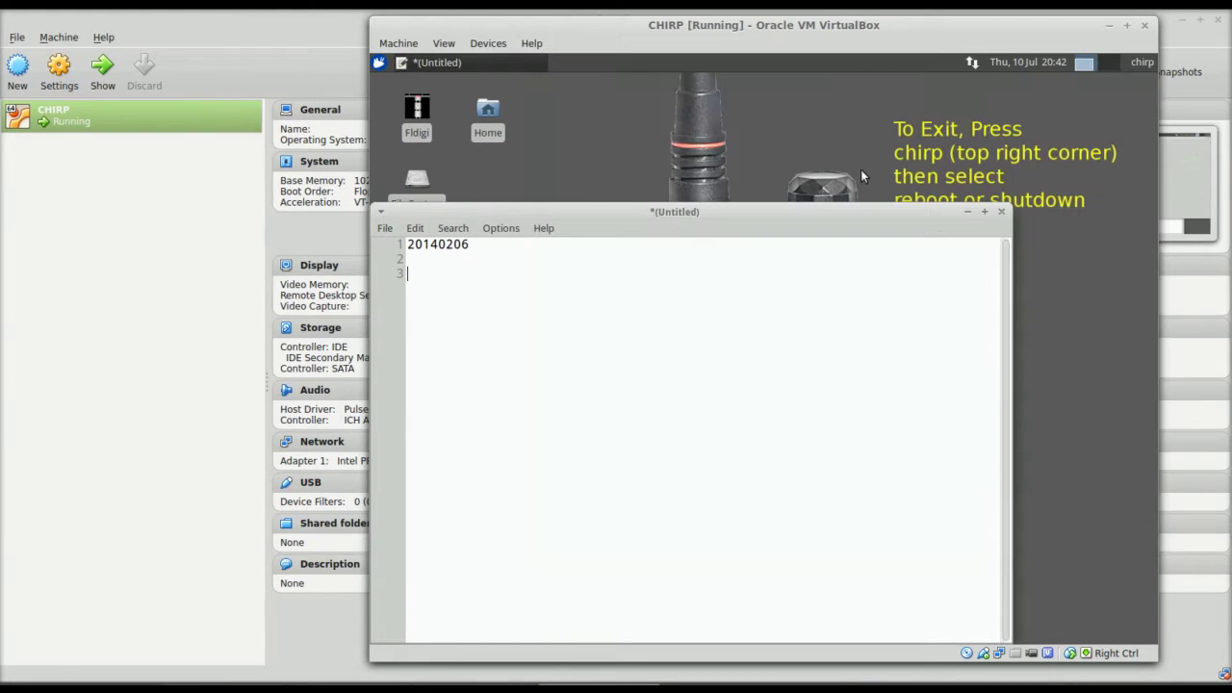
{"action": "left_click_drag", "start_coordinate": [668, 216], "coordinate": [835, 192]}
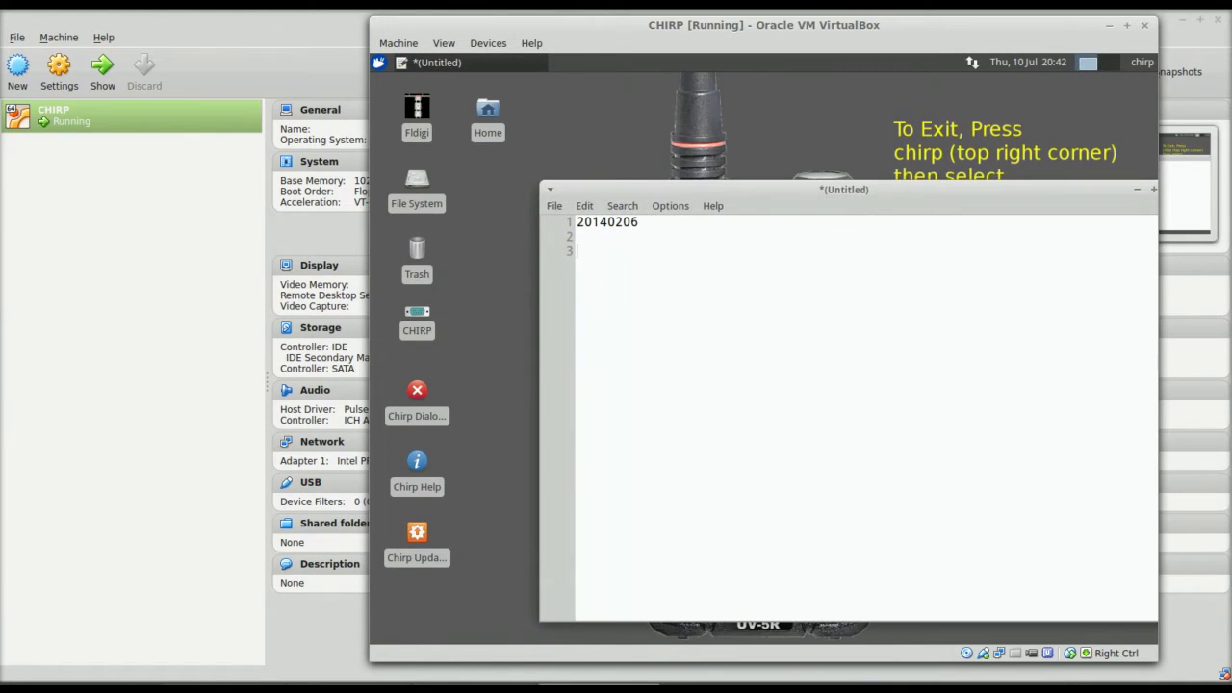
{"action": "double_click", "coordinate": [417, 535]}
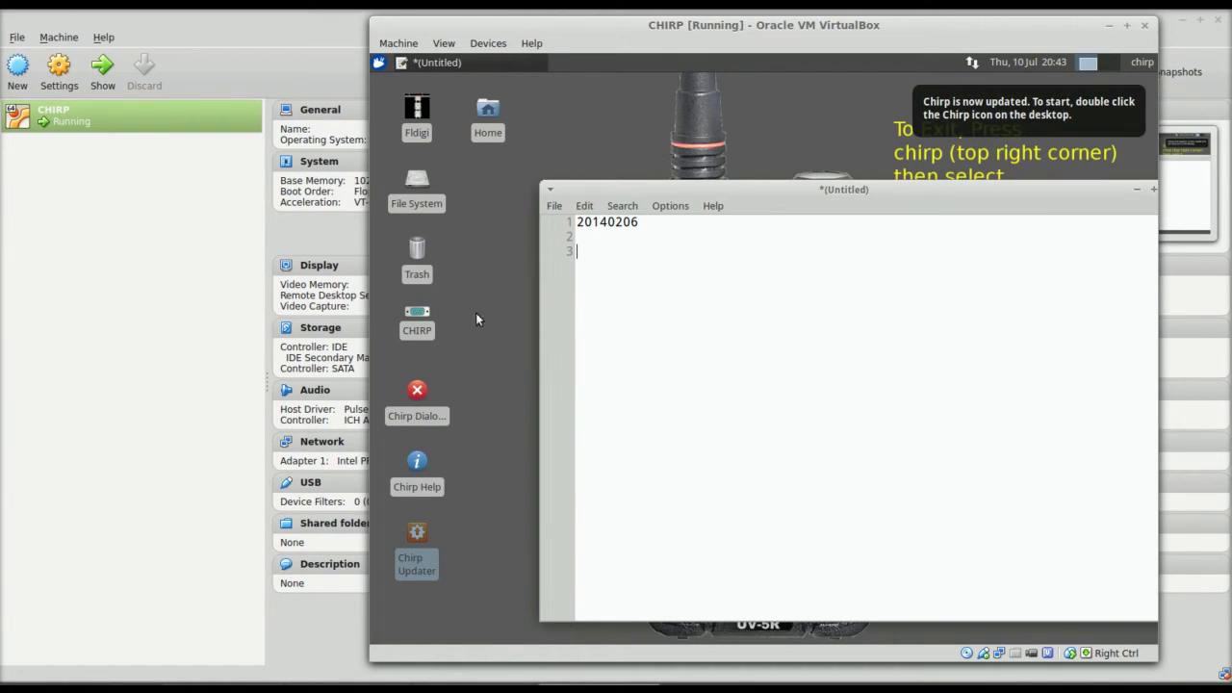
Step: Reopen CHIRP and compare the build date in its About information with the one noted in Leafpad
{"action": "double_click", "coordinate": [416, 306]}
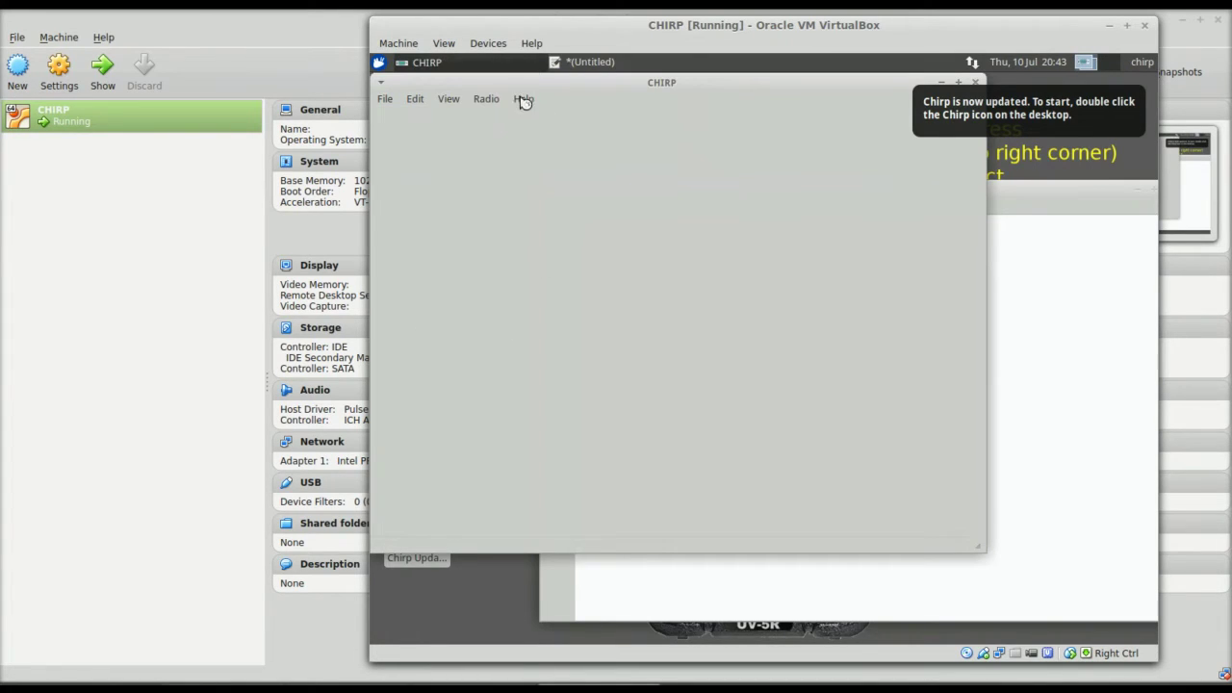
{"action": "left_click", "coordinate": [526, 100]}
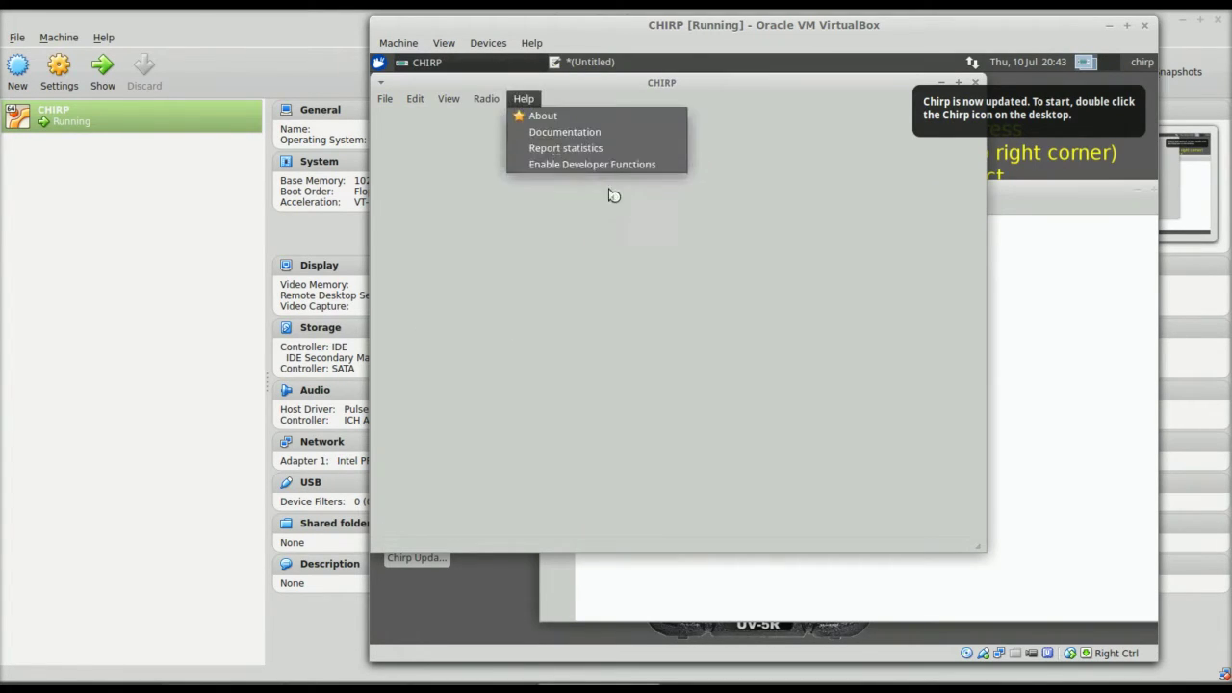
{"action": "left_click", "coordinate": [590, 116]}
{"action": "left_click", "coordinate": [1067, 368]}
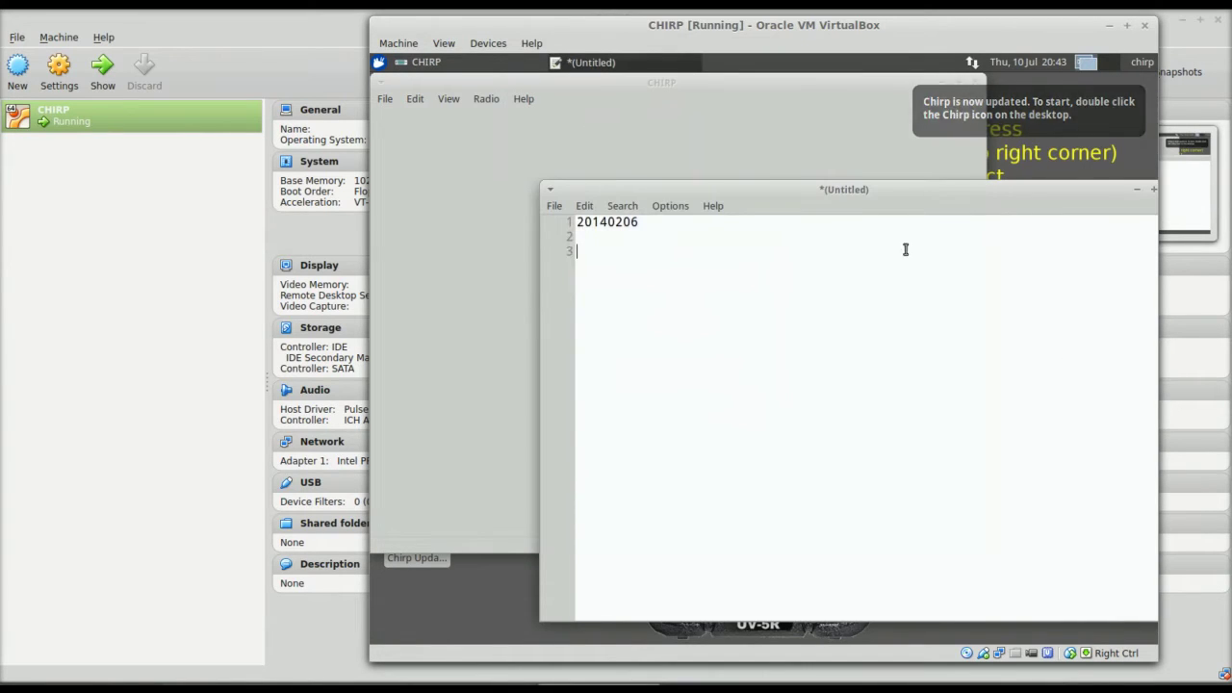
{"action": "left_click_drag", "start_coordinate": [856, 196], "coordinate": [975, 304]}
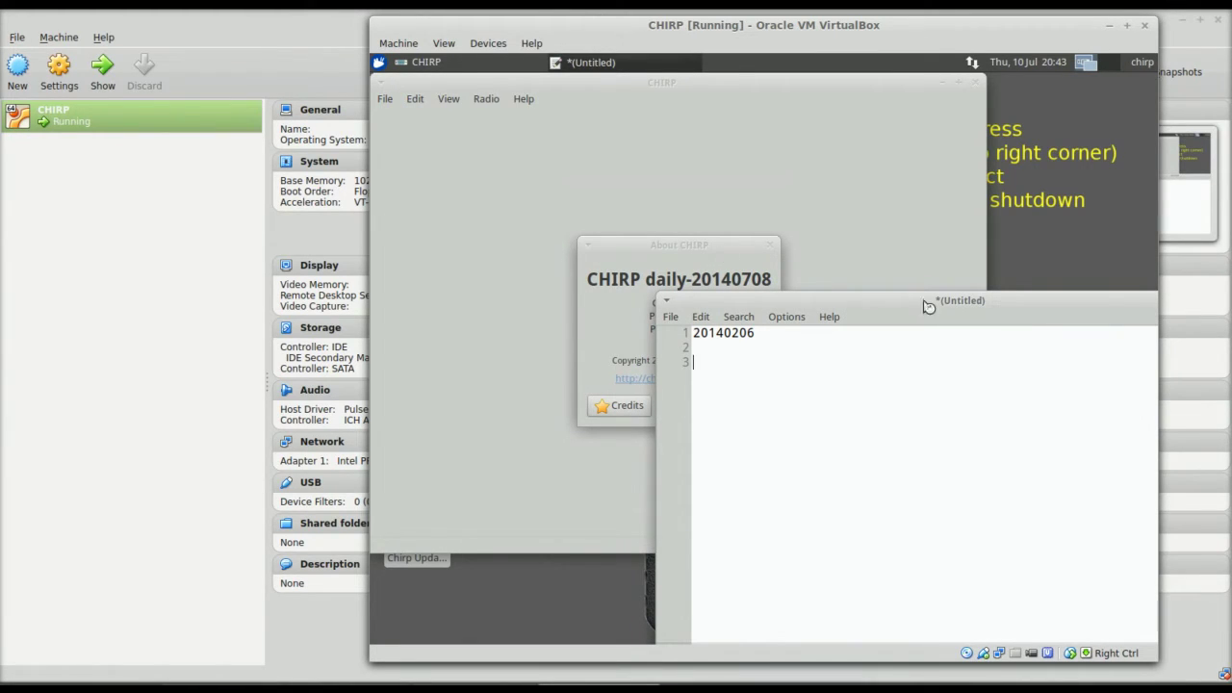
{"action": "left_click_drag", "start_coordinate": [969, 306], "coordinate": [738, 181]}
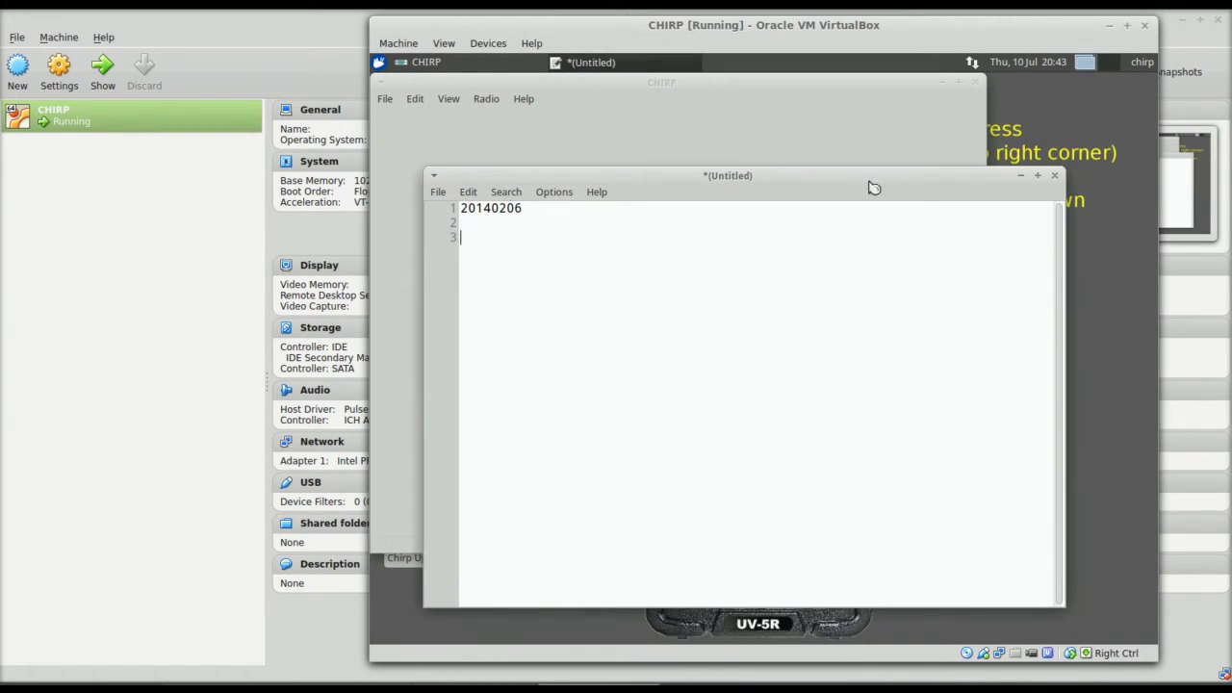
Step: Close the Leafpad note without saving it and dismiss the About CHIRP window
{"action": "left_click", "coordinate": [1054, 175]}
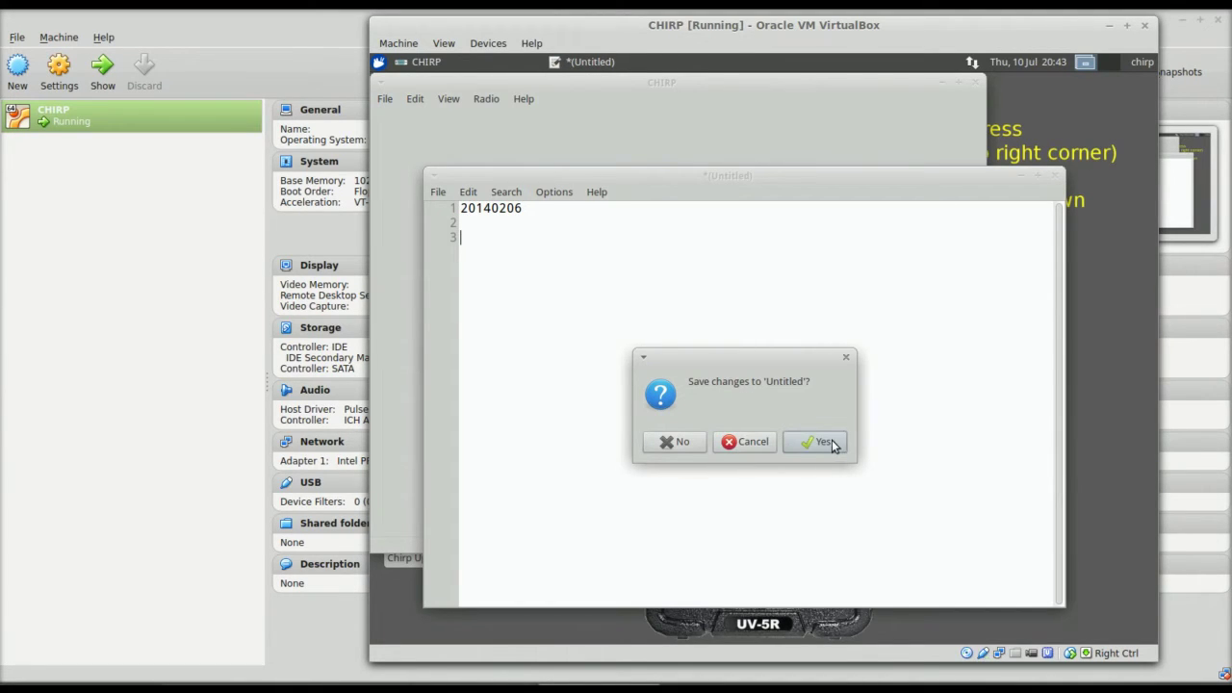
{"action": "left_click", "coordinate": [676, 441]}
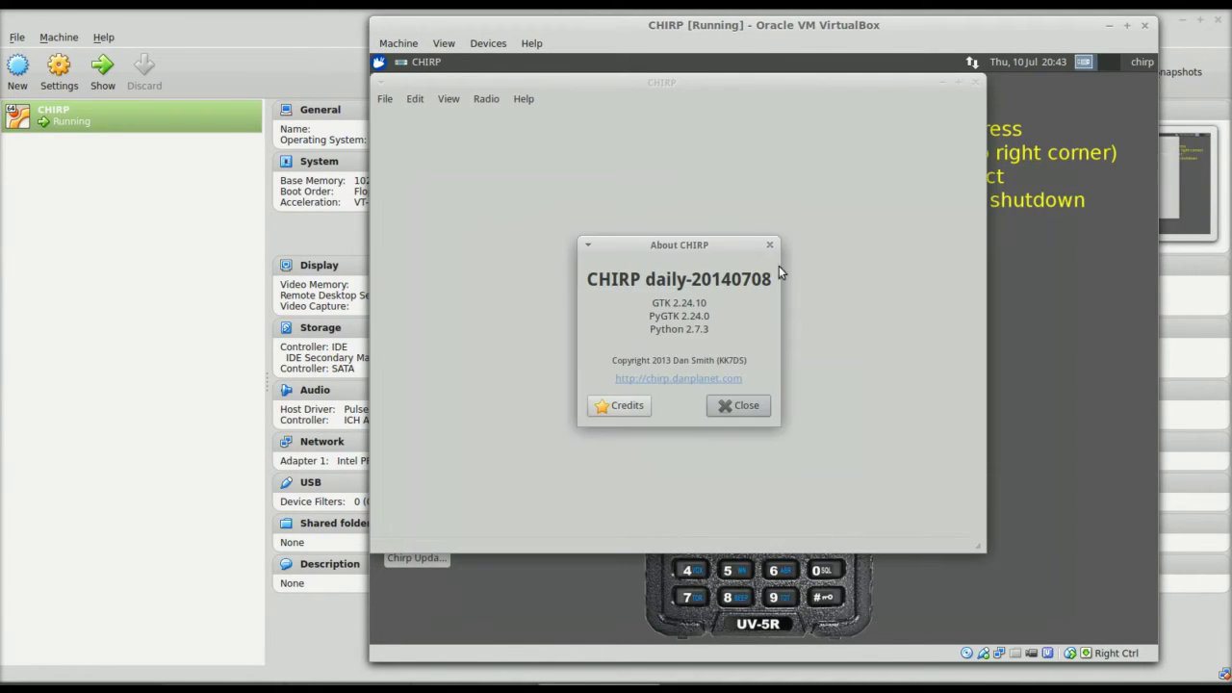
{"action": "left_click", "coordinate": [738, 405]}
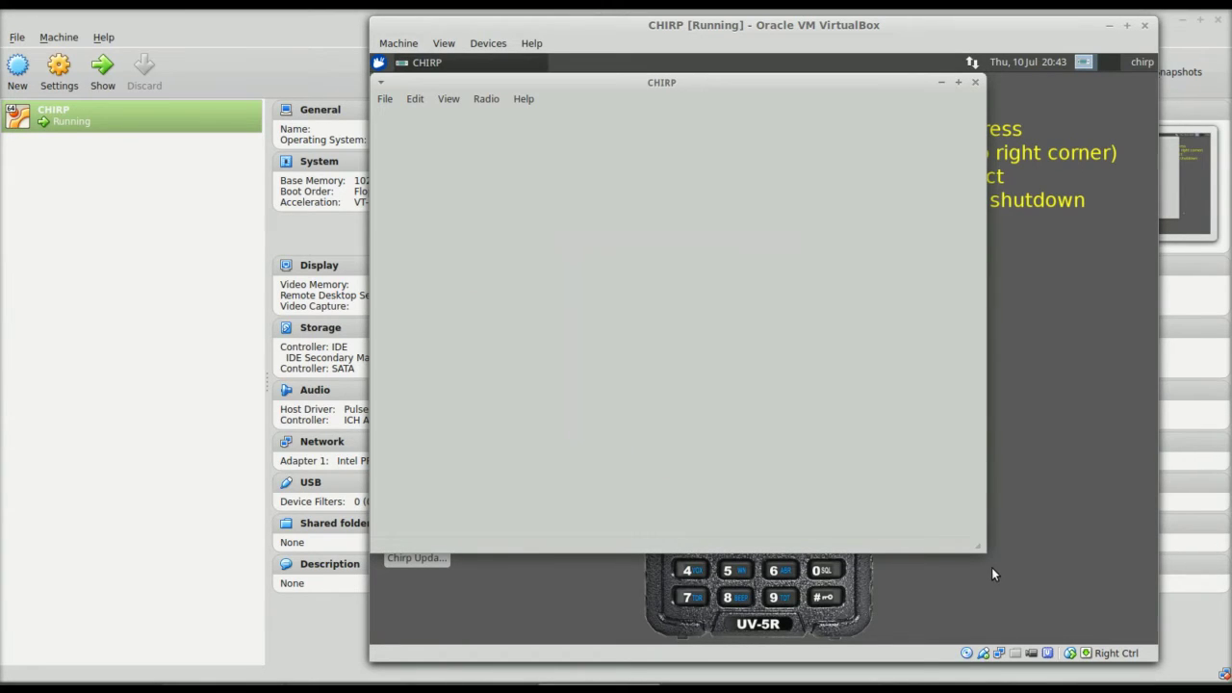
Step: Attach the Prolific Technology Inc. USB-Serial Controller [0300] to the running virtual machine
{"action": "mouse_move", "coordinate": [982, 649]}
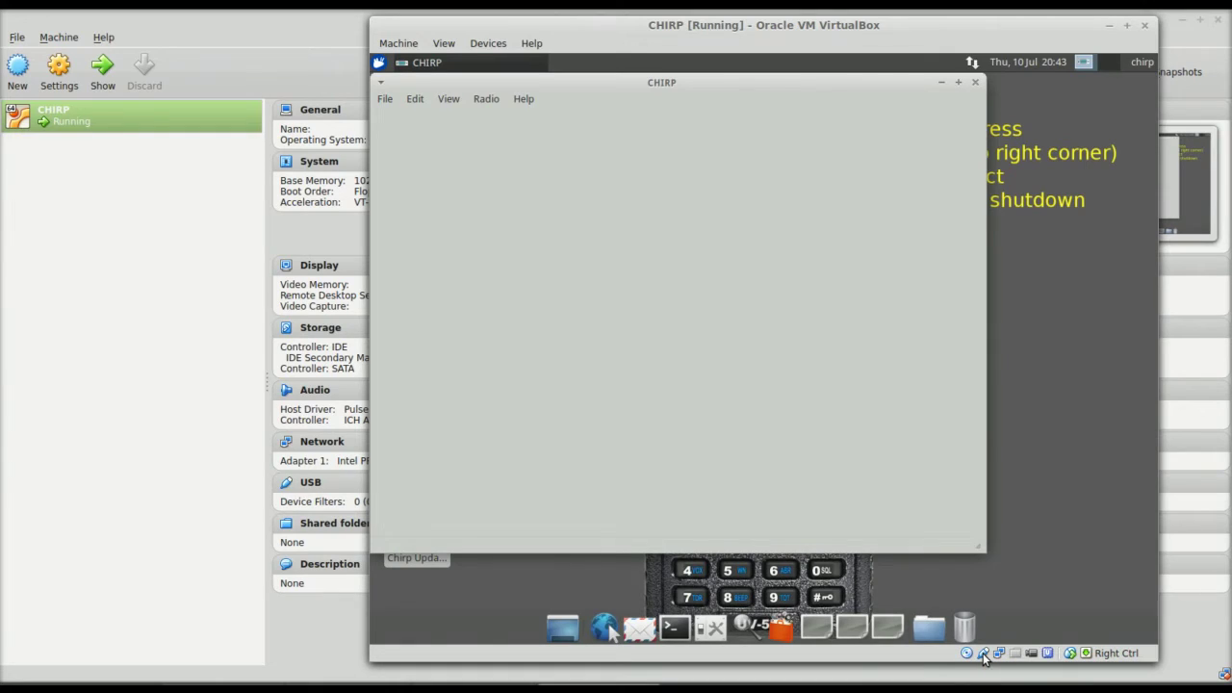
{"action": "right_click", "coordinate": [983, 654]}
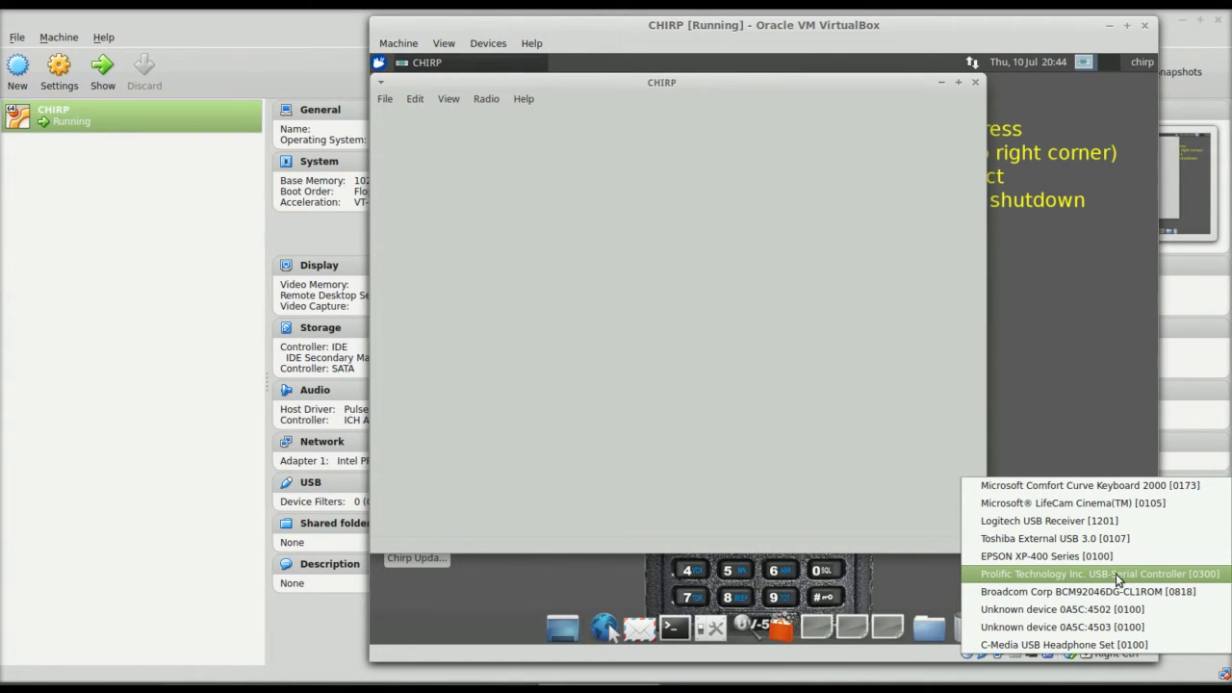
{"action": "left_click", "coordinate": [1116, 574]}
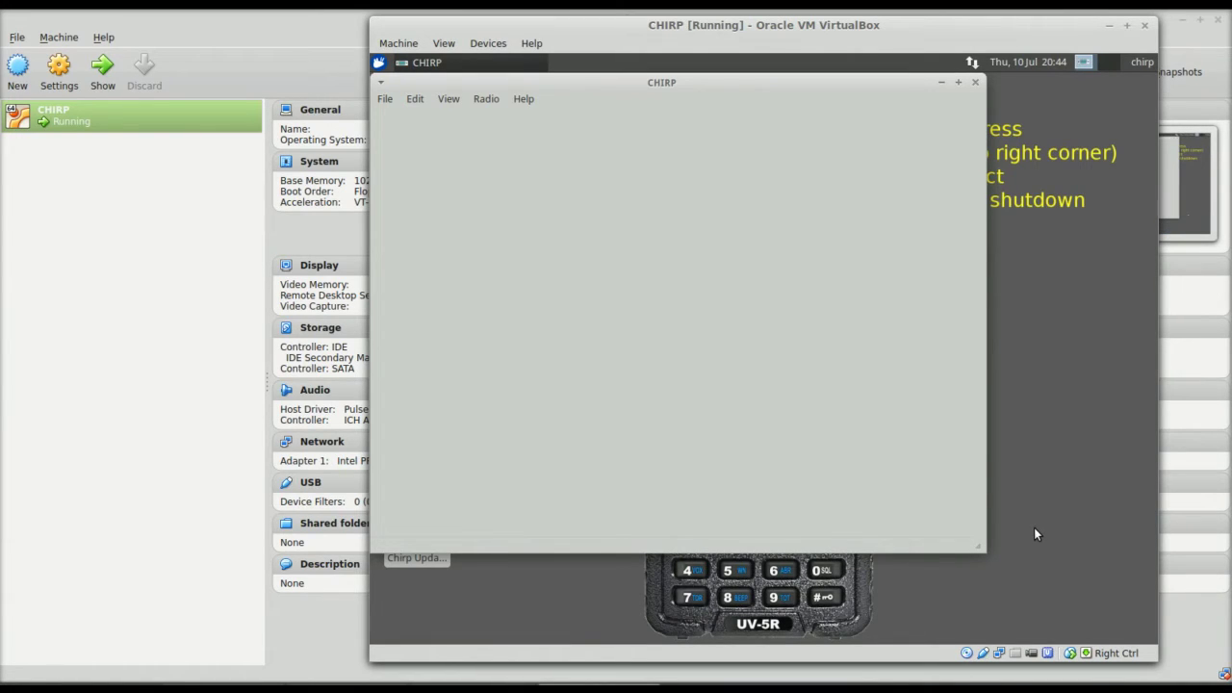
Step: Try to download the memories from the Baofeng UV-5R on /dev/ttyUSB0, accepting the experimental driver
{"action": "left_click", "coordinate": [485, 97]}
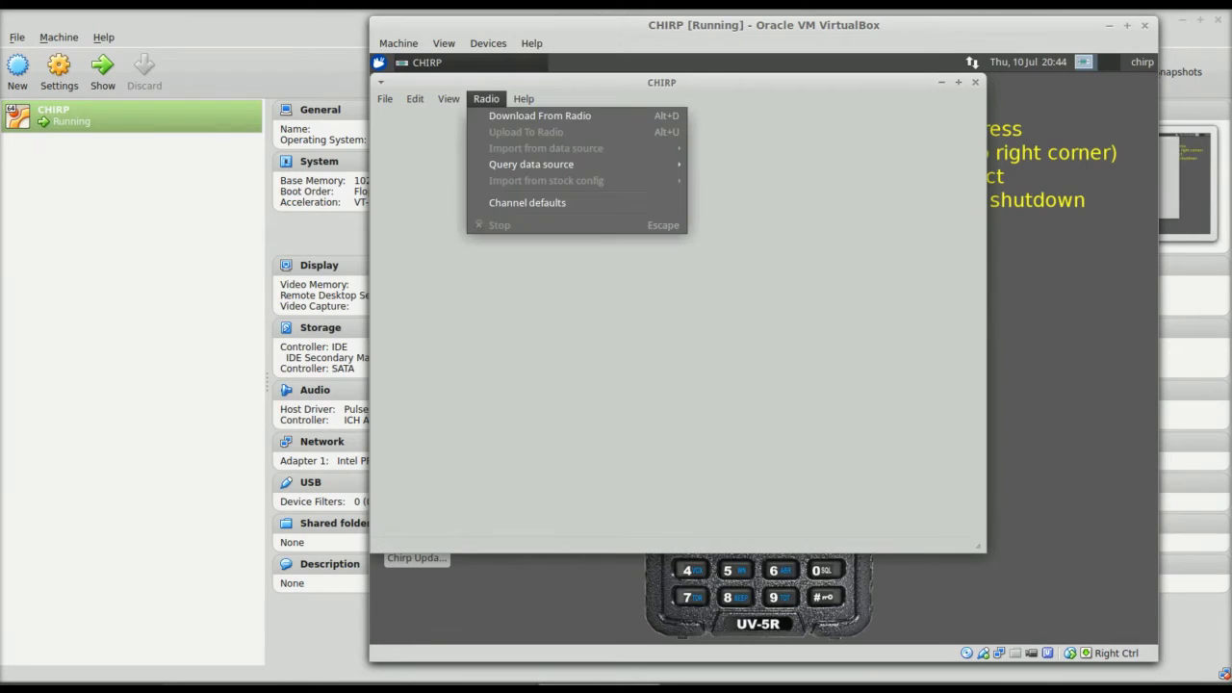
{"action": "left_click", "coordinate": [540, 115]}
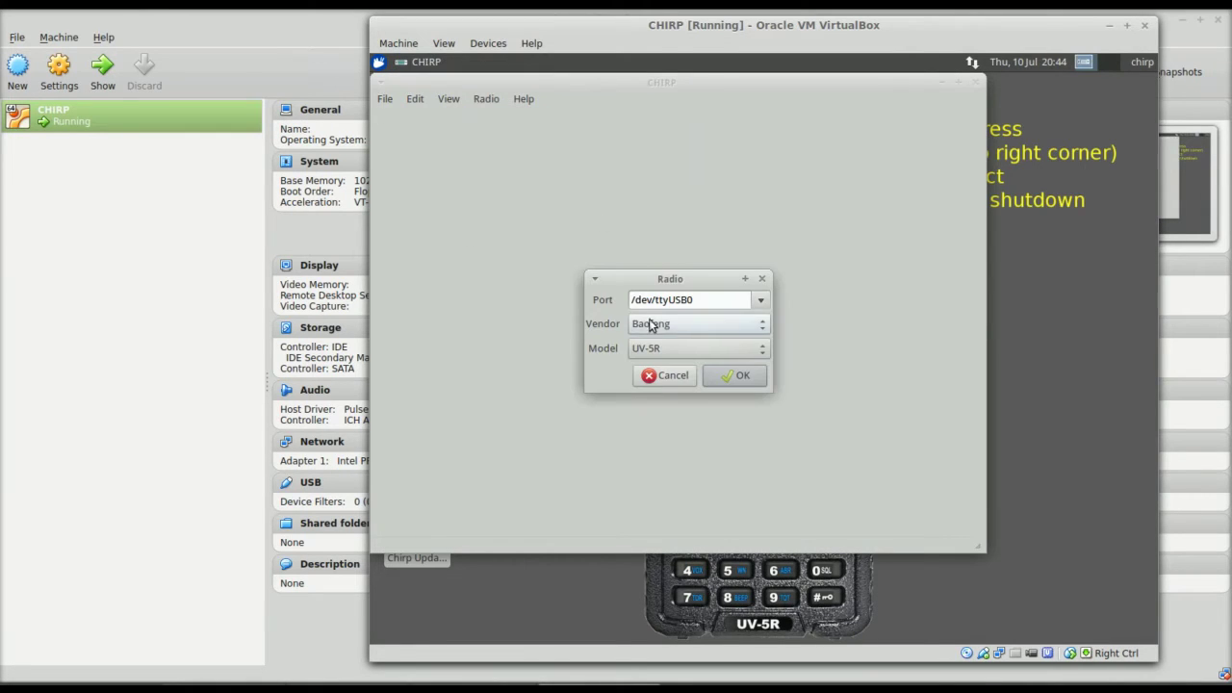
{"action": "left_click", "coordinate": [731, 374]}
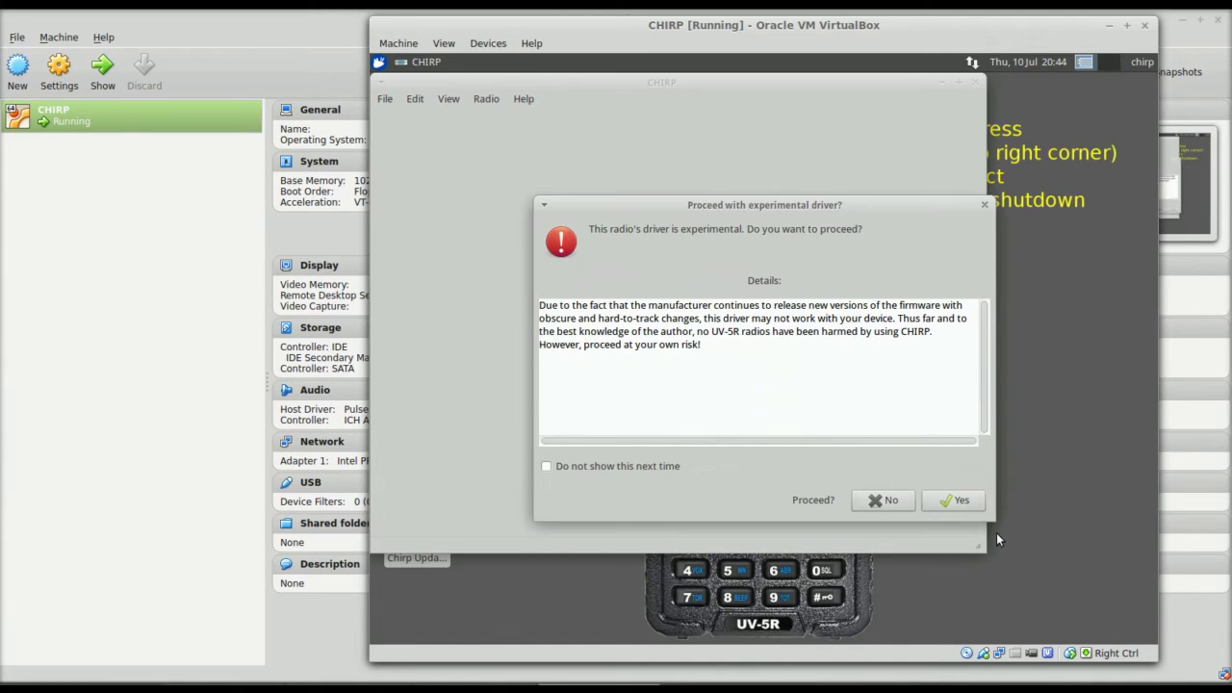
{"action": "left_click", "coordinate": [956, 501]}
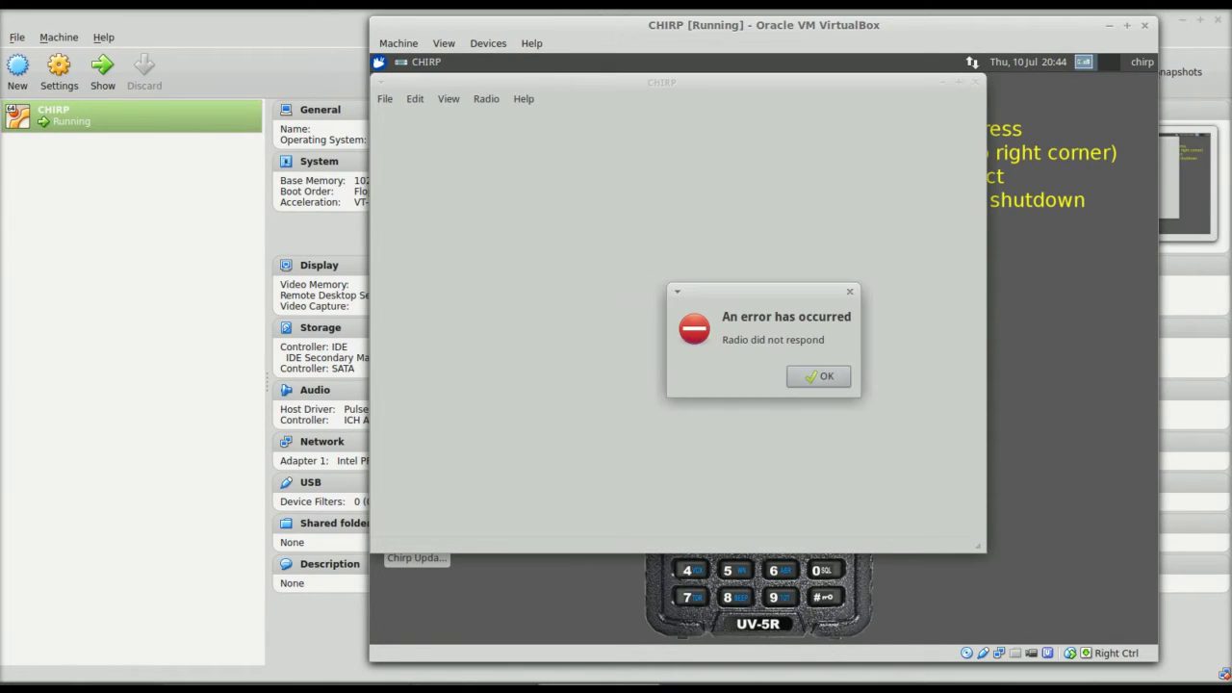
{"action": "left_click", "coordinate": [839, 374]}
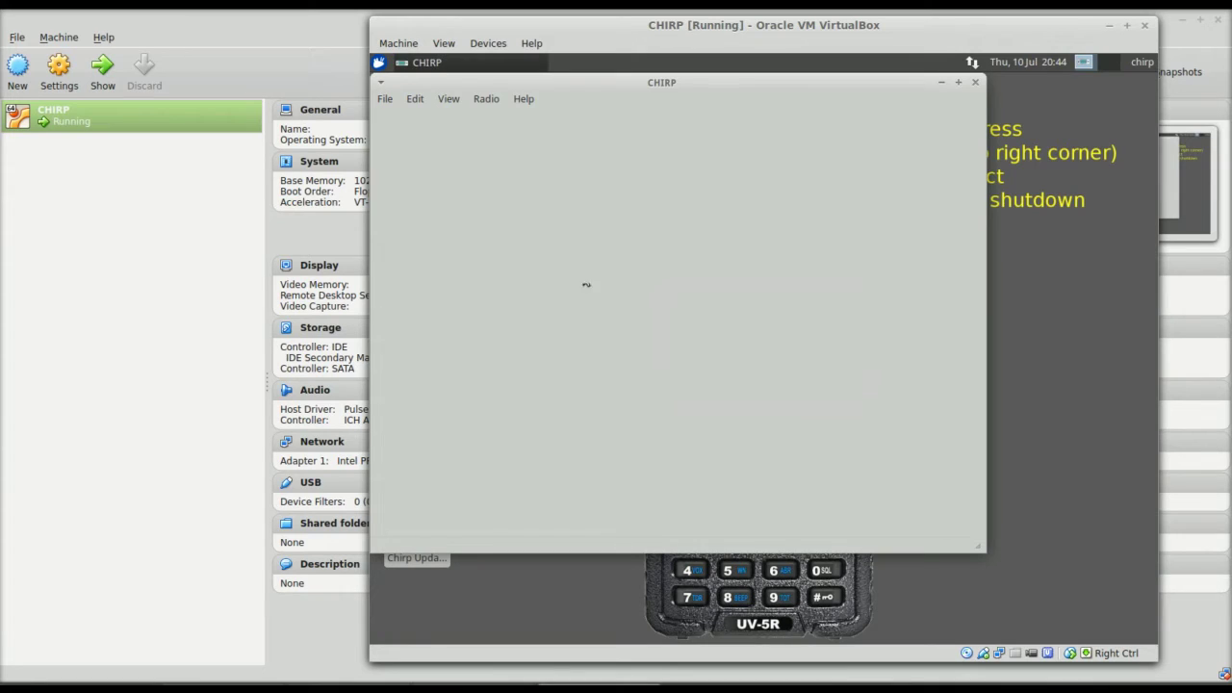
Step: Retry the download from the Baofeng UV-5R on /dev/ttyUSB0 and proceed with the experimental driver
{"action": "left_click", "coordinate": [486, 98]}
{"action": "left_click", "coordinate": [489, 114]}
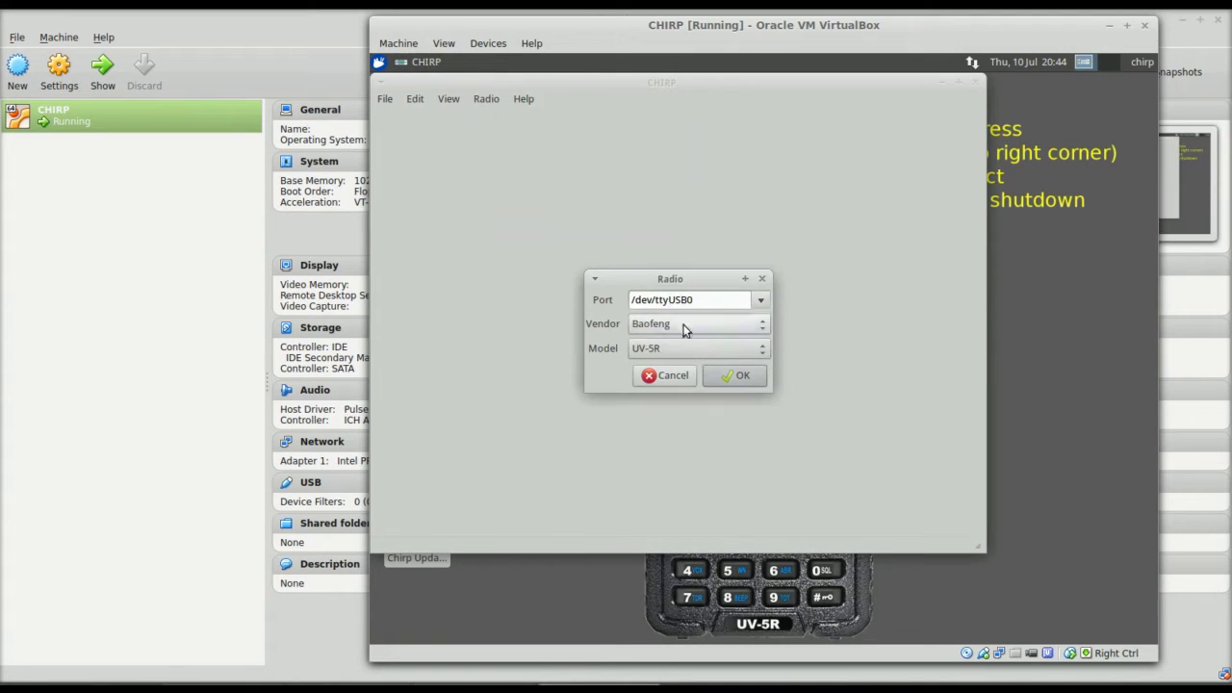
{"action": "left_click", "coordinate": [737, 375]}
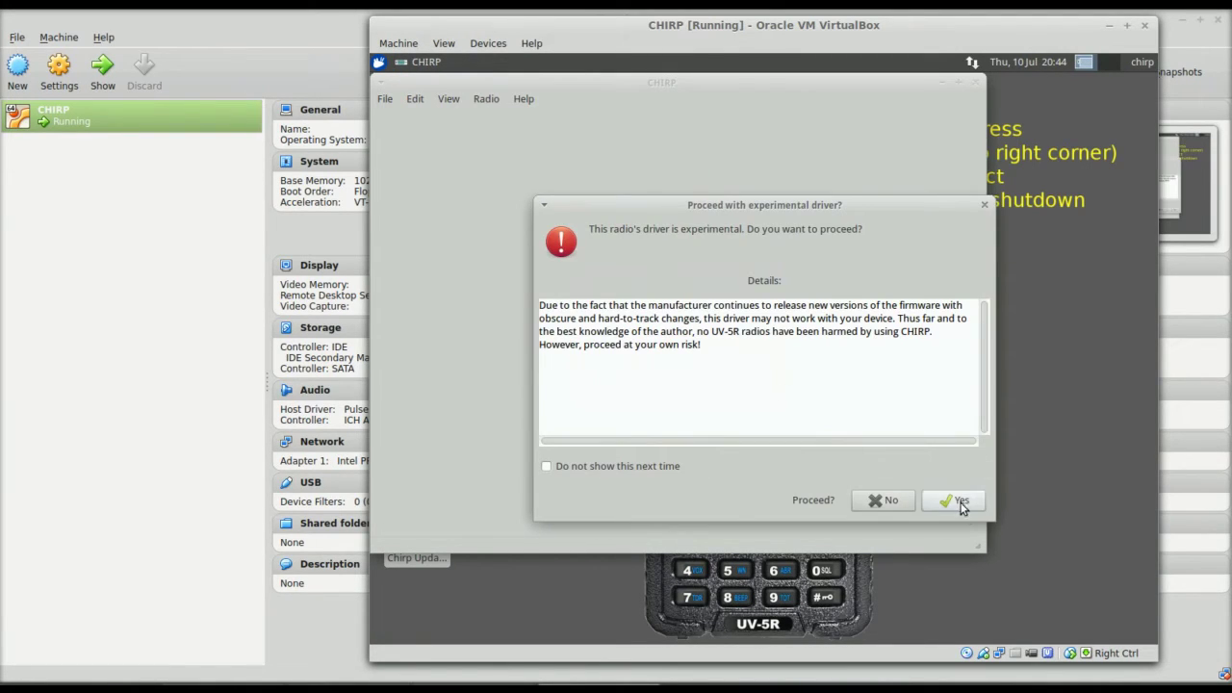
{"action": "left_click", "coordinate": [959, 502]}
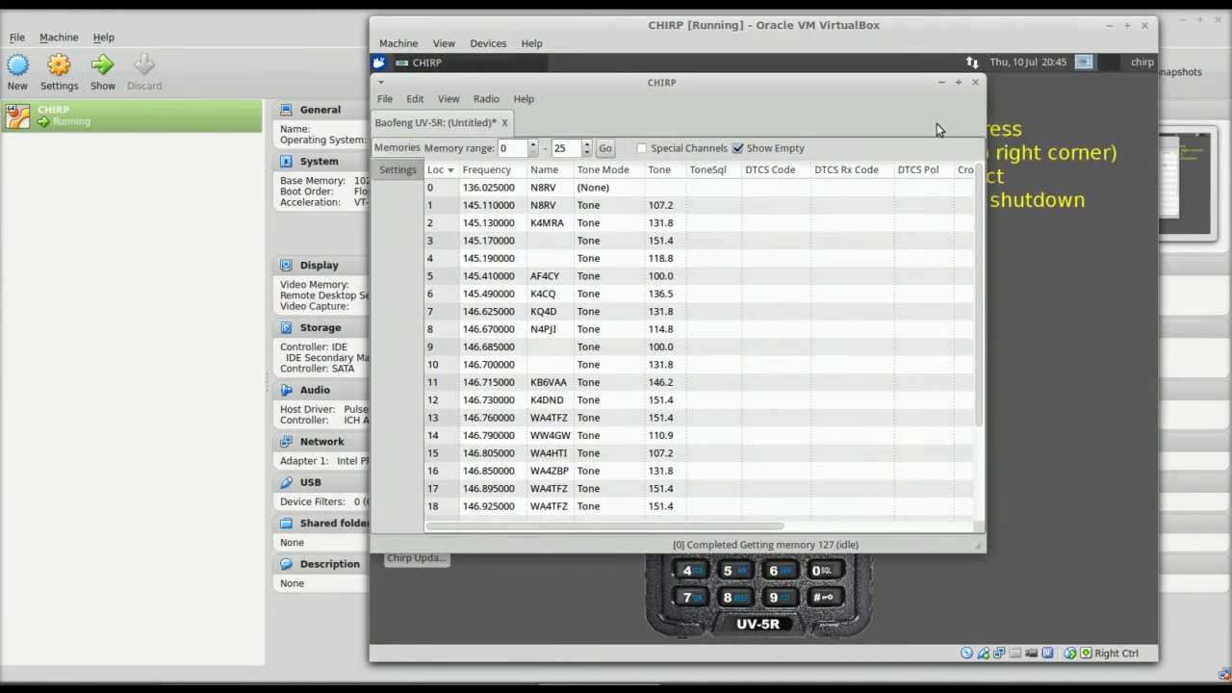
Step: Maximize the CHIRP window and extend the memory range to 127 to look through all UV-5R channels
{"action": "left_click", "coordinate": [957, 83]}
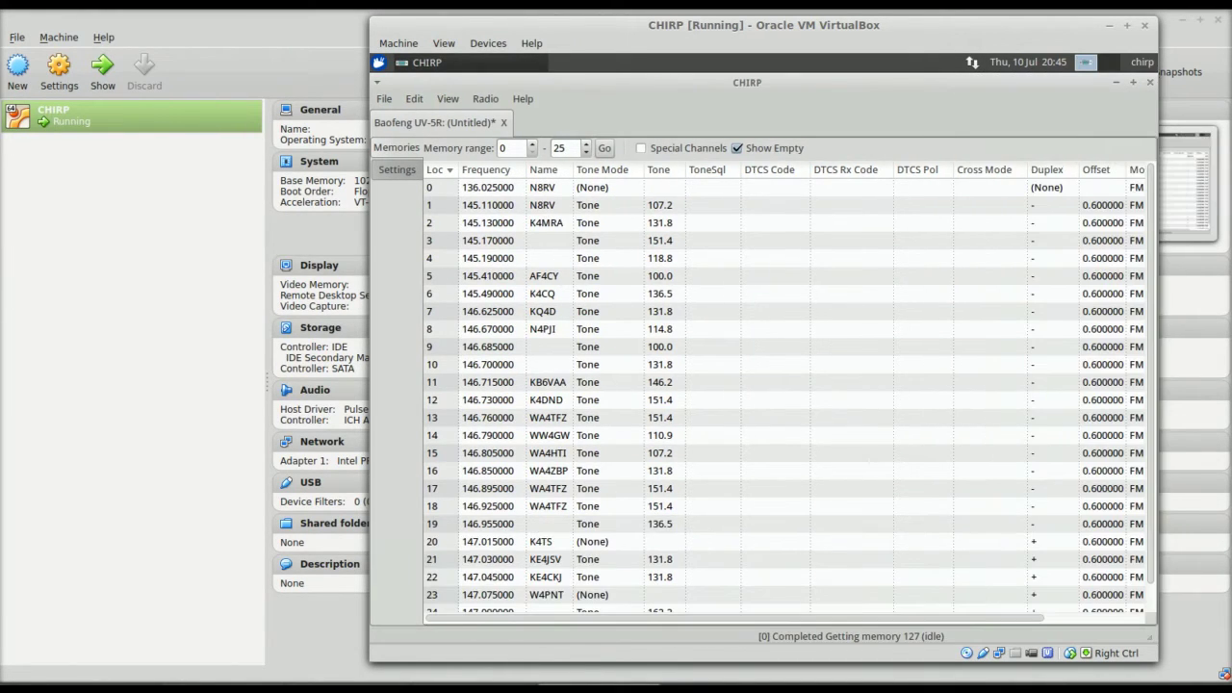
{"action": "double_click", "coordinate": [560, 148]}
{"action": "type", "text": "127"}
{"action": "key", "text": "Return"}
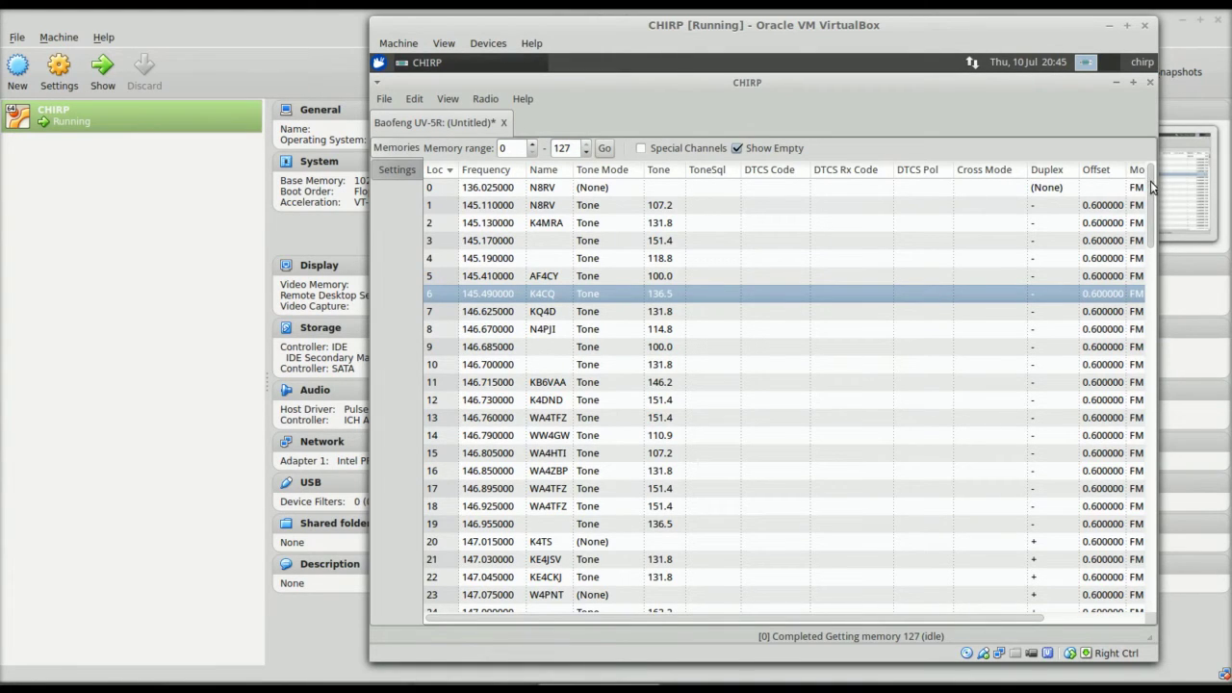
{"action": "scroll", "coordinate": [1153, 186], "scroll_direction": "down", "scroll_amount": 6}
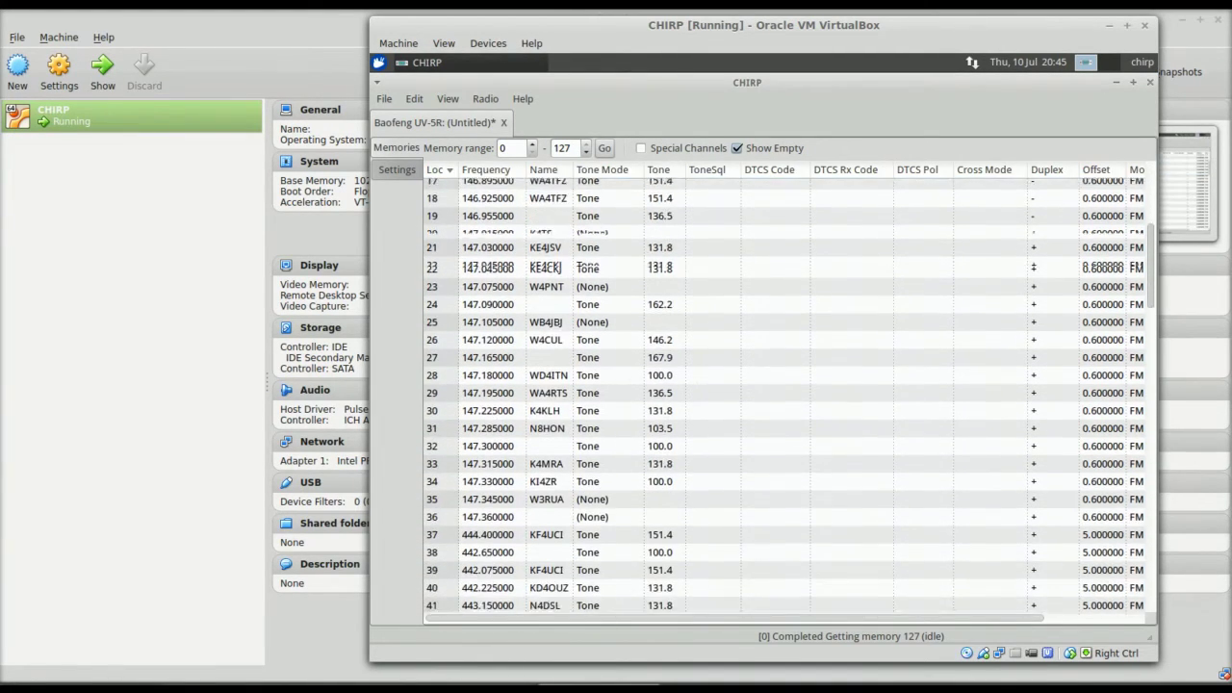
{"action": "scroll", "coordinate": [789, 394], "scroll_direction": "down", "scroll_amount": 15}
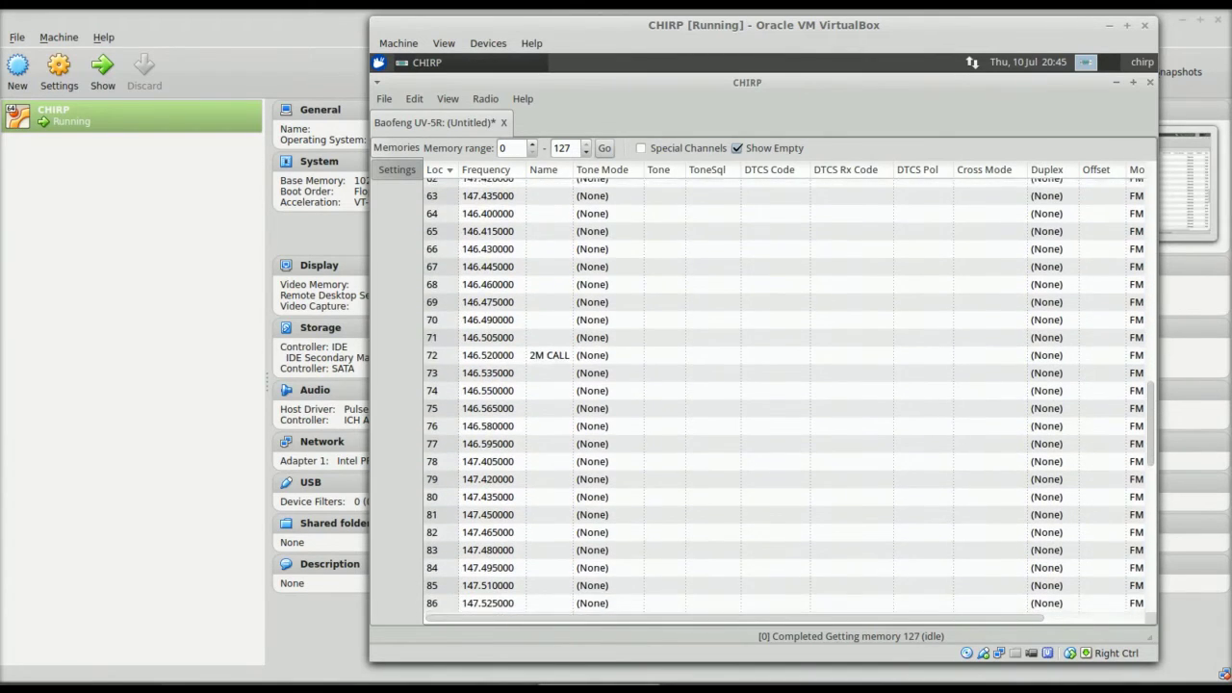
{"action": "scroll", "coordinate": [1155, 524], "scroll_direction": "down", "scroll_amount": 11}
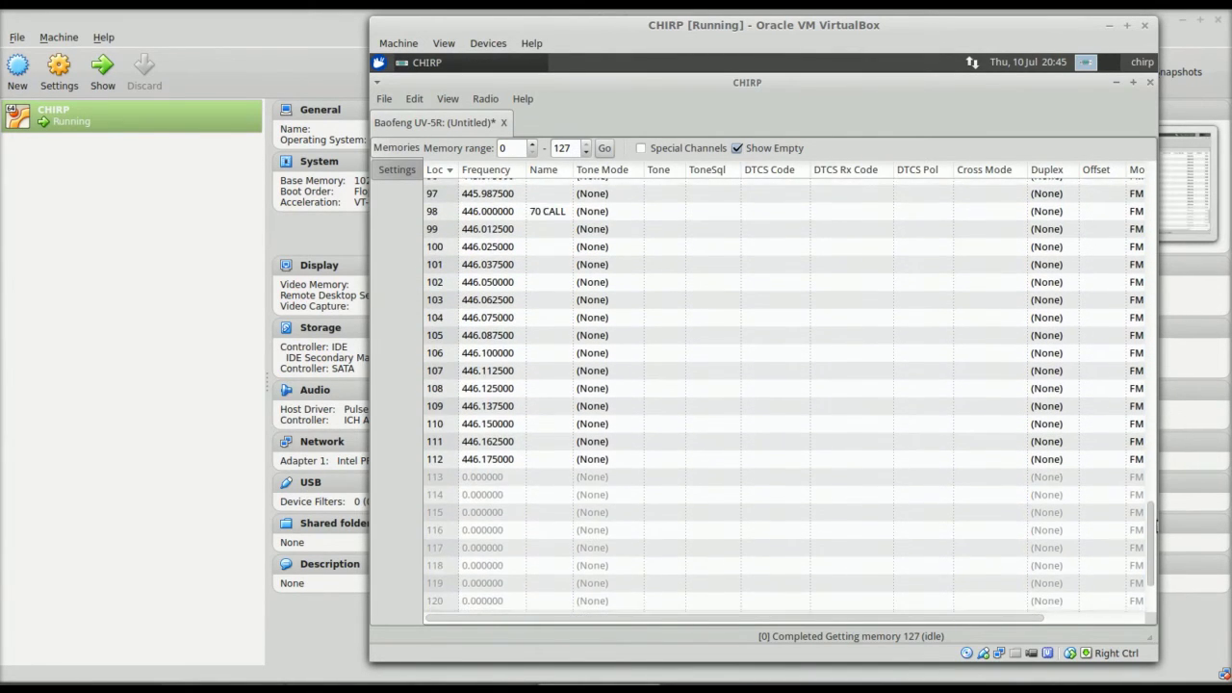
{"action": "left_click_drag", "start_coordinate": [1157, 526], "coordinate": [1121, 159]}
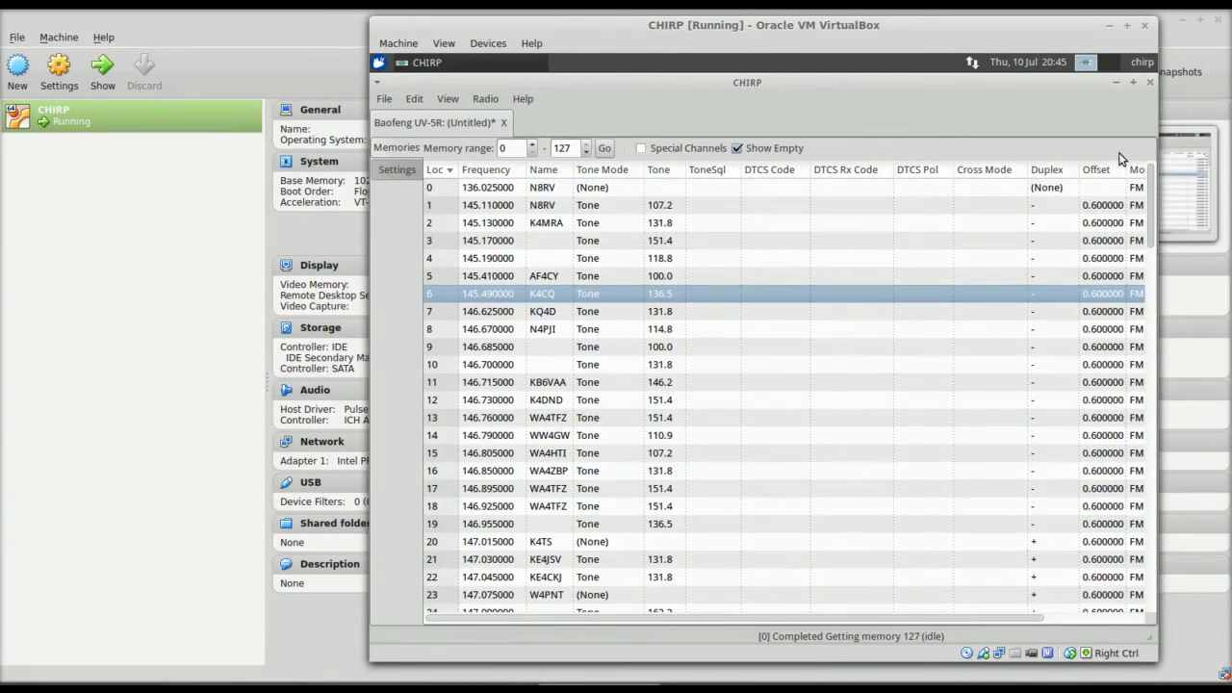
Step: Close the Baofeng UV-5R image without saving and detach the Prolific USB-Serial Controller [0300] from the virtual machine
{"action": "left_click", "coordinate": [504, 125]}
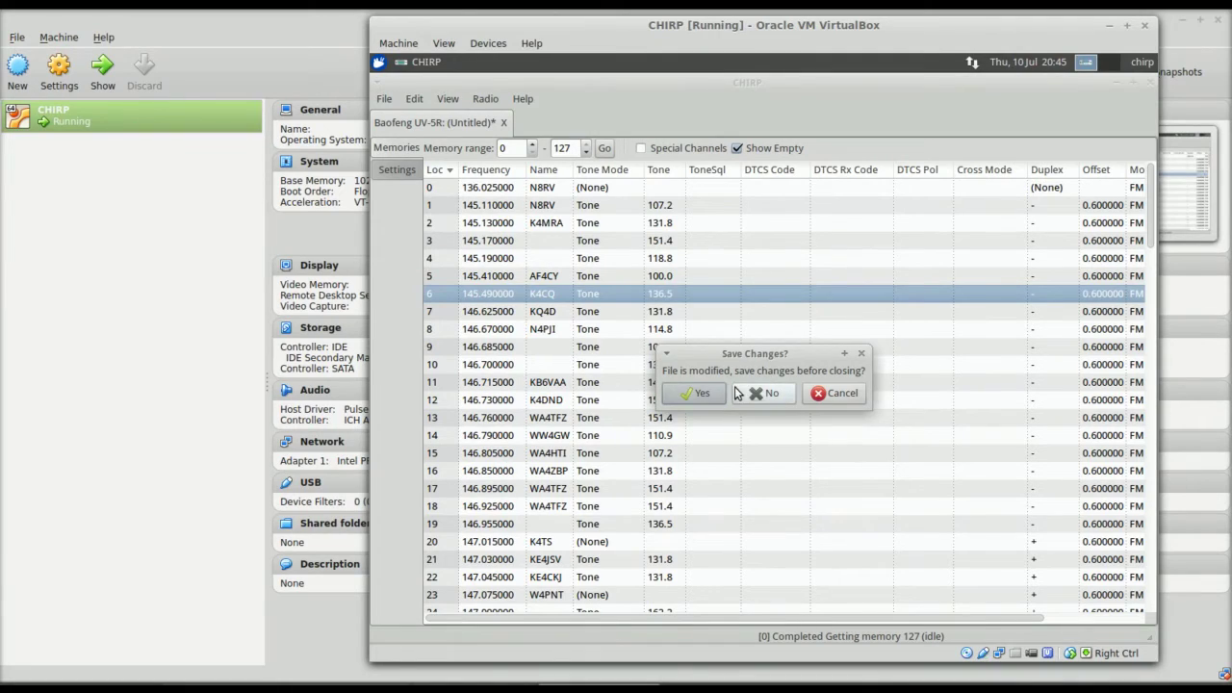
{"action": "left_click", "coordinate": [772, 395]}
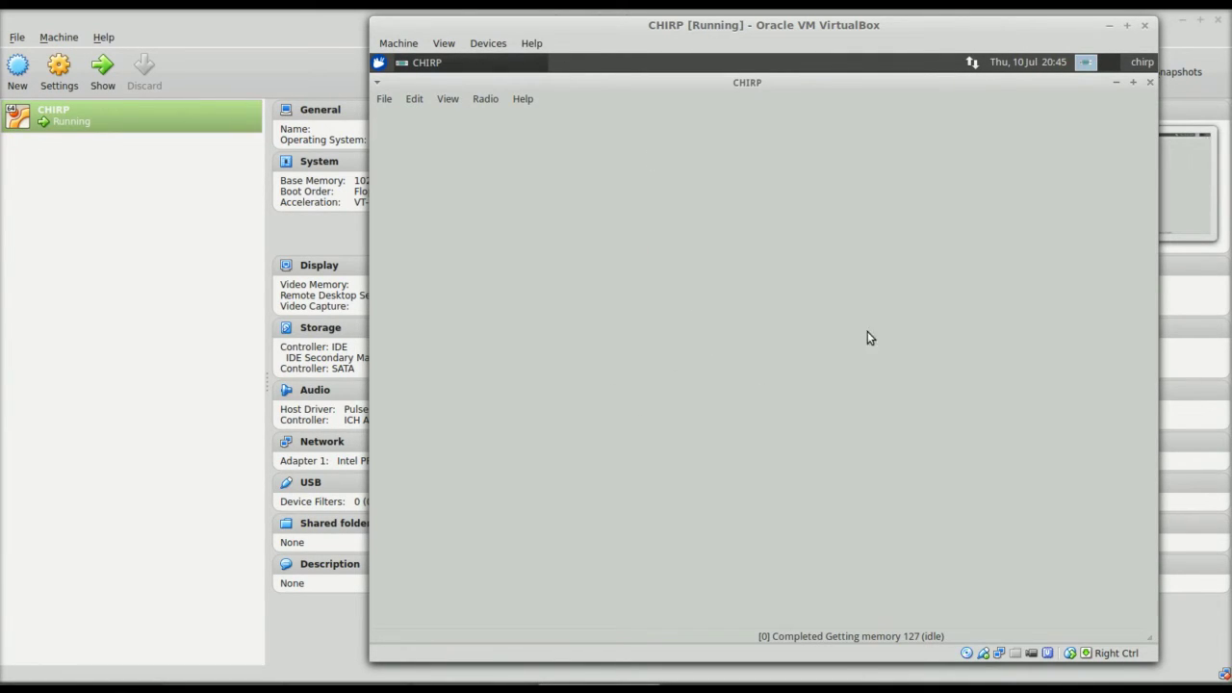
{"action": "mouse_move", "coordinate": [981, 654]}
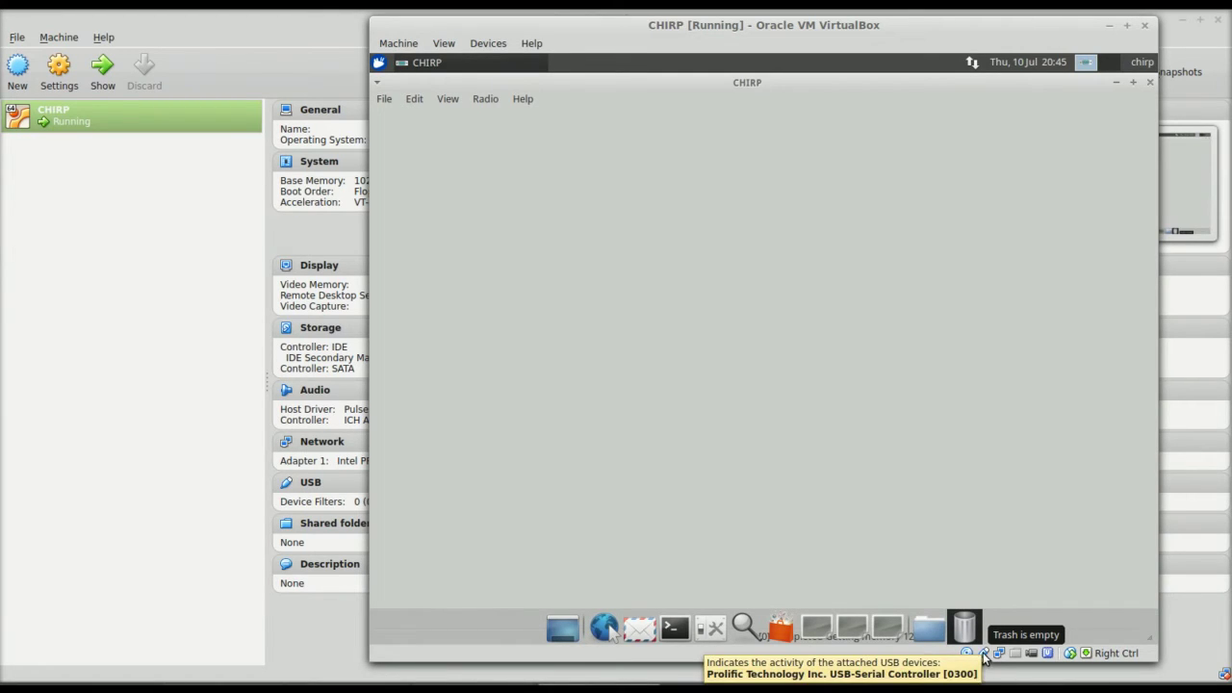
{"action": "left_click", "coordinate": [984, 656]}
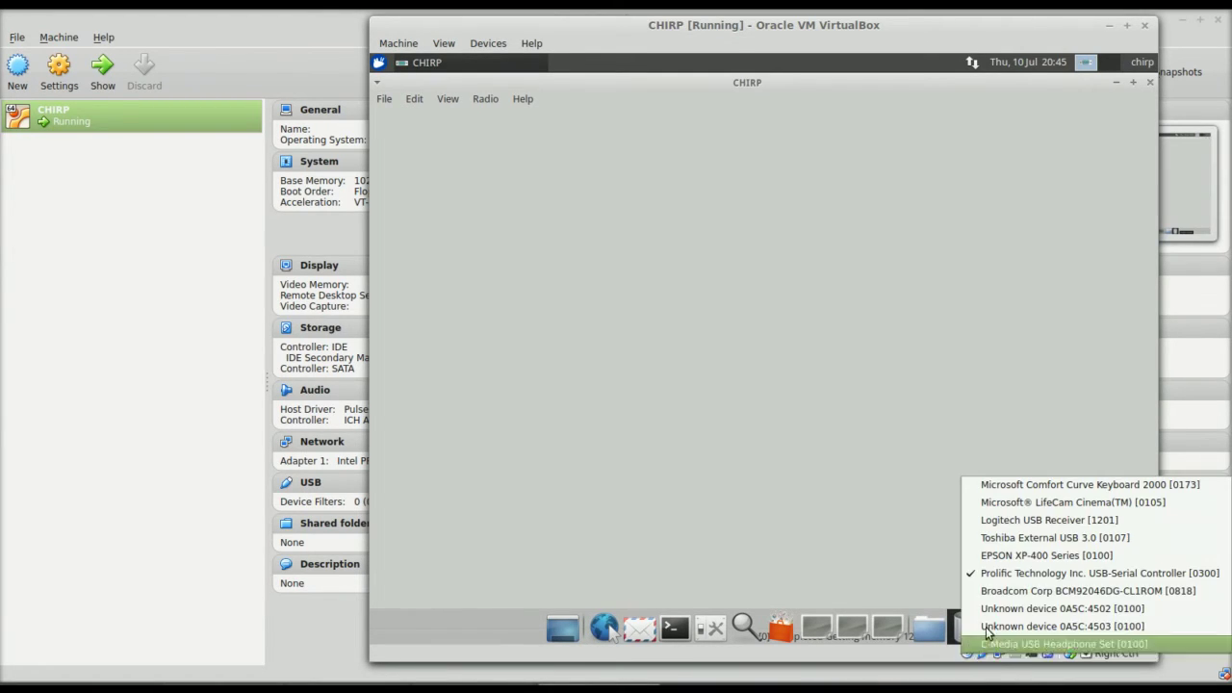
{"action": "left_click", "coordinate": [996, 570]}
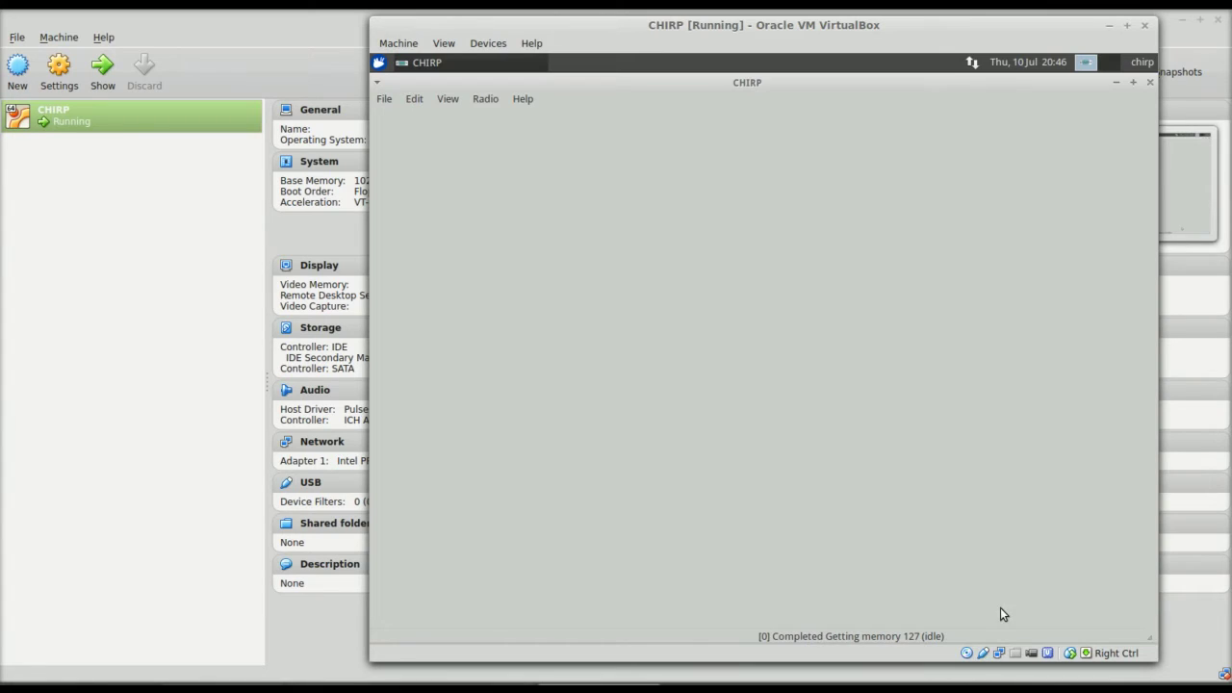
Step: Reattach the Prolific Technology Inc. USB-Serial Controller [0300] to the virtual machine and check its selection in the USB device list
{"action": "left_click", "coordinate": [984, 654]}
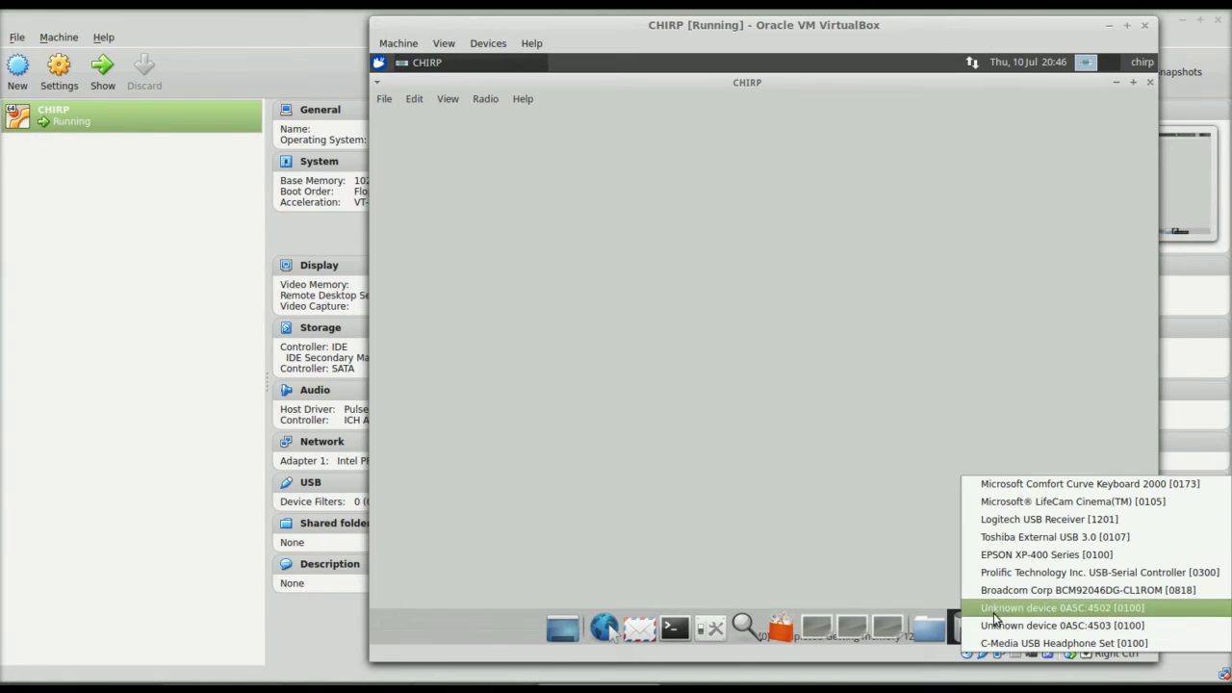
{"action": "left_click", "coordinate": [1105, 574]}
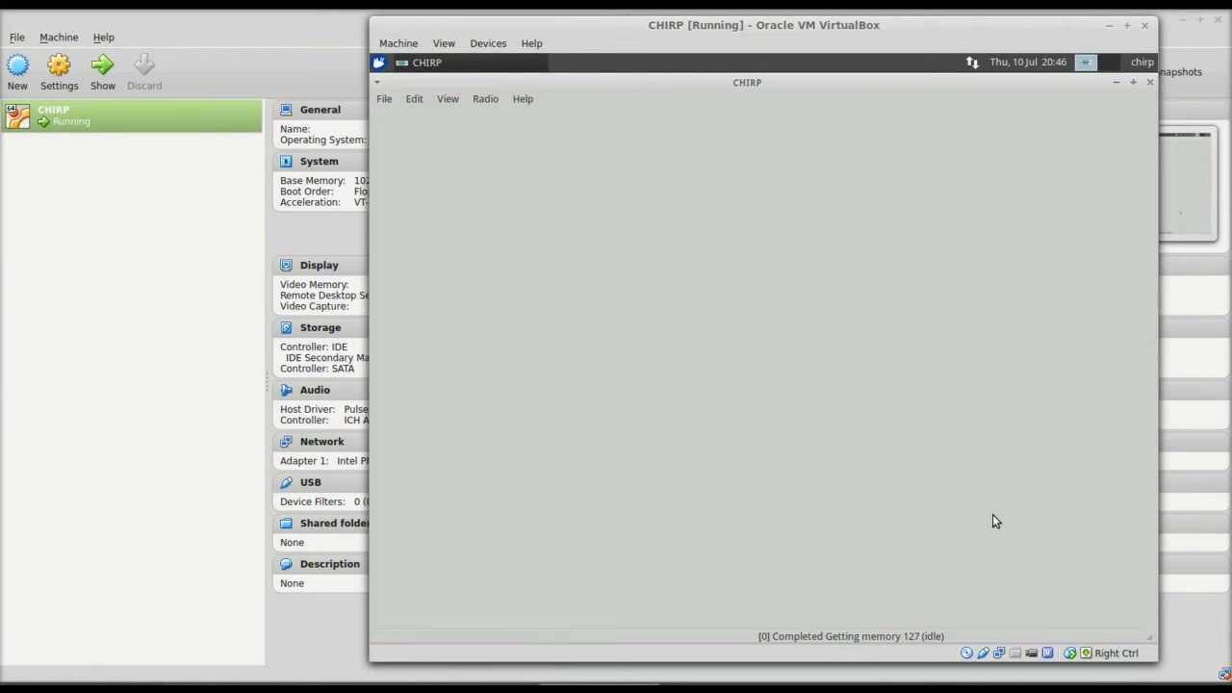
{"action": "left_click", "coordinate": [1015, 655]}
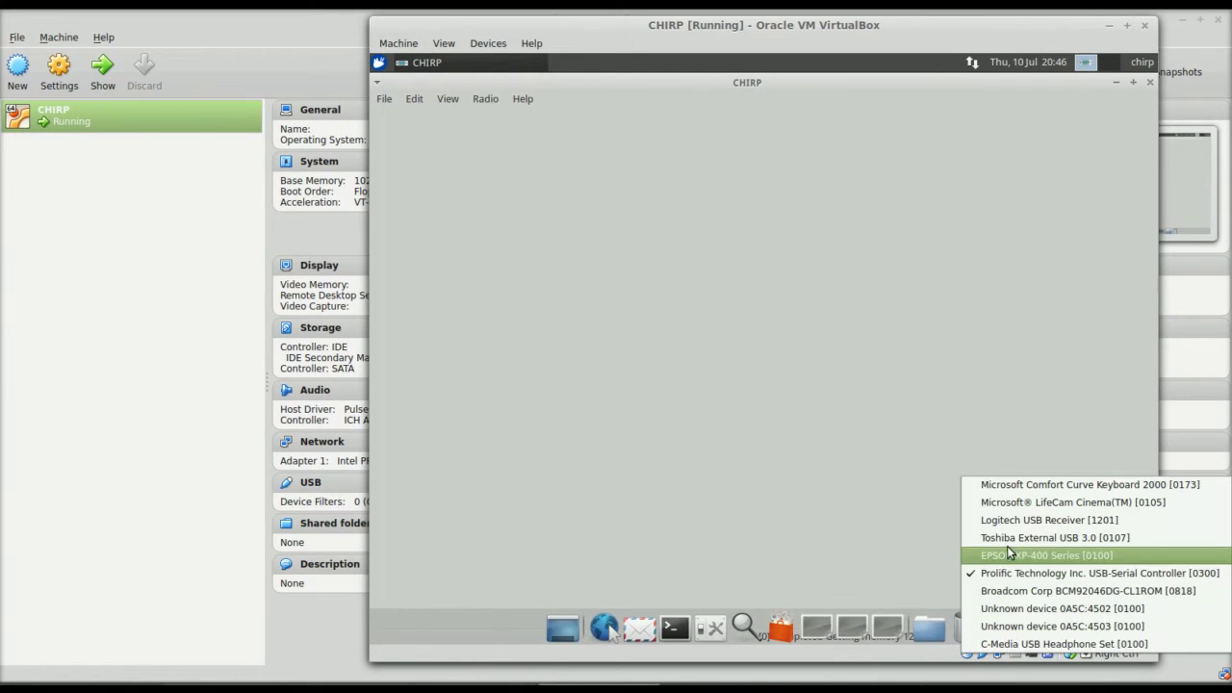
{"action": "left_click", "coordinate": [885, 514]}
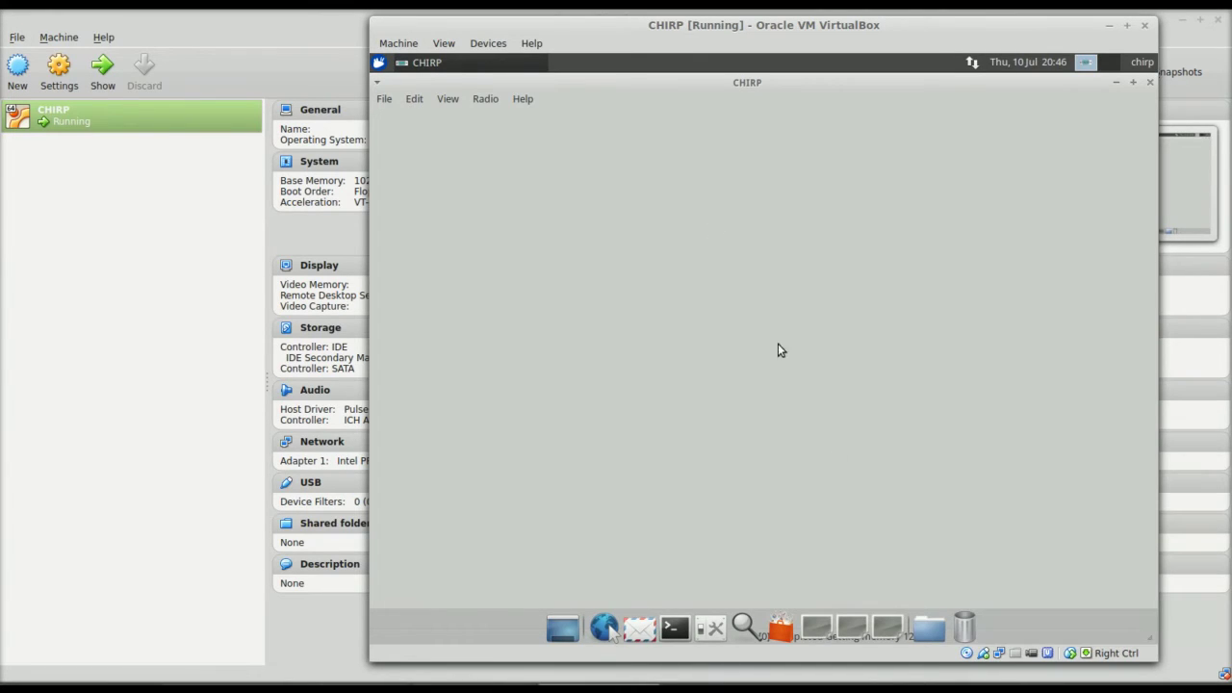
Step: Download the memories from the AnyTone 5888UV on /dev/ttyUSB0, accepting the experimental driver
{"action": "left_click", "coordinate": [482, 98]}
{"action": "left_click", "coordinate": [496, 115]}
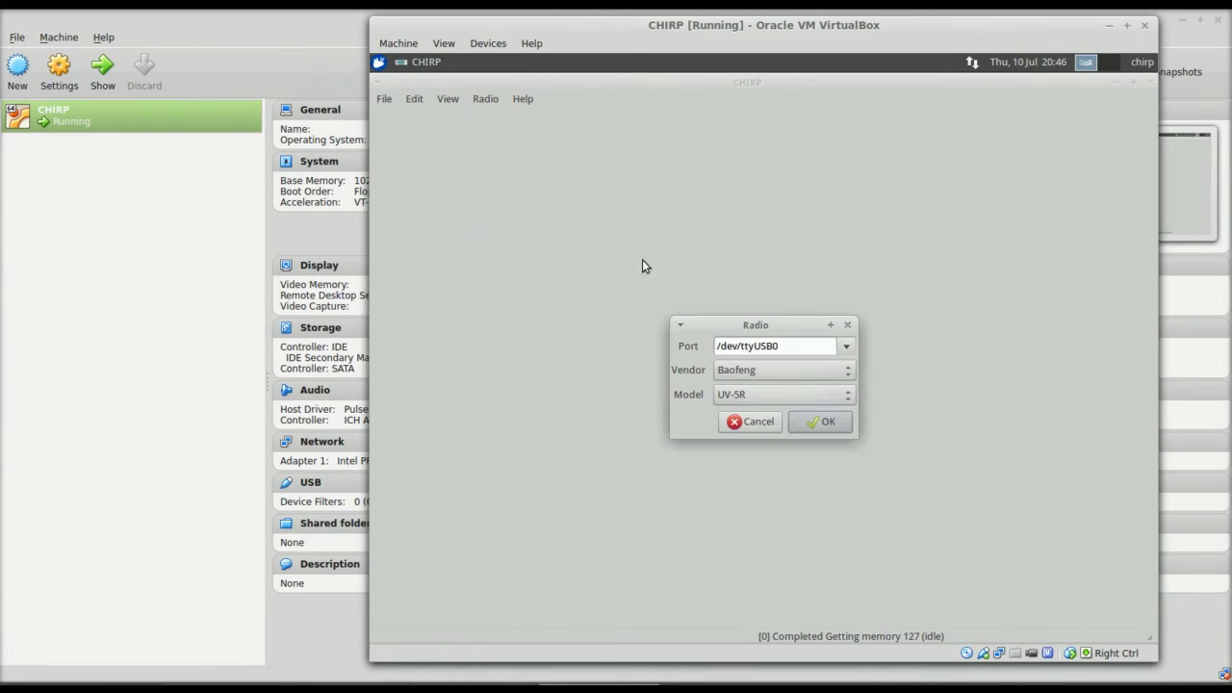
{"action": "left_click", "coordinate": [781, 370]}
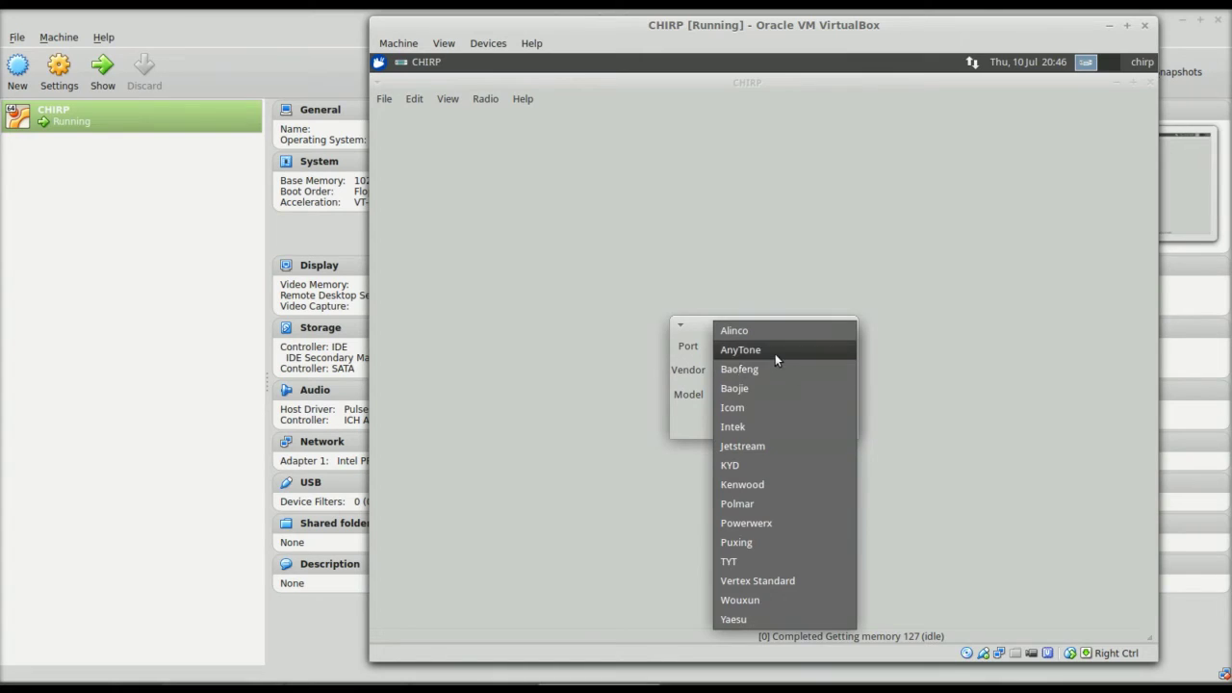
{"action": "left_click", "coordinate": [775, 353]}
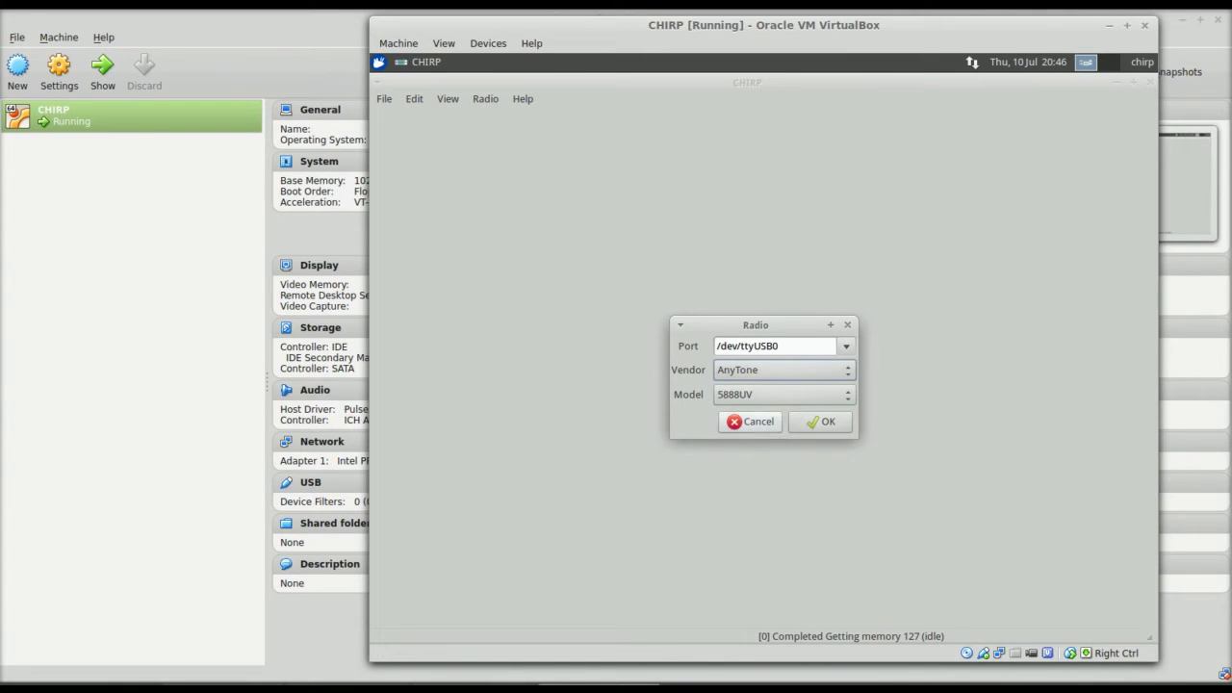
{"action": "left_click", "coordinate": [825, 425]}
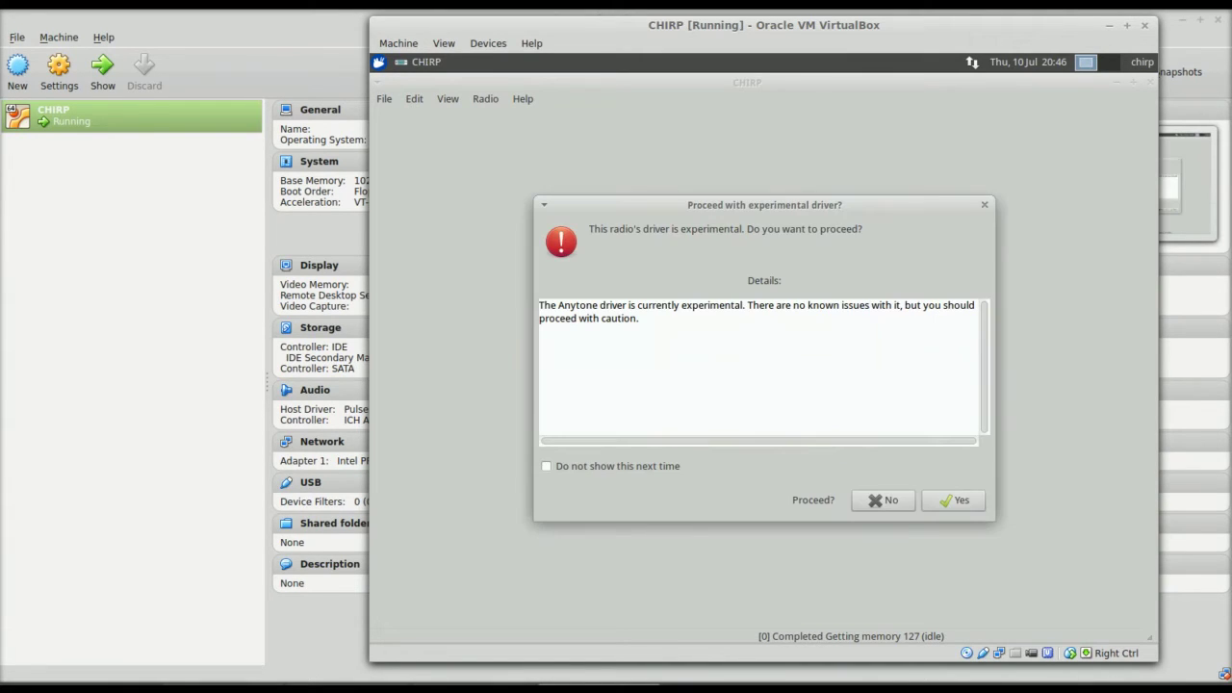
{"action": "left_click", "coordinate": [953, 500]}
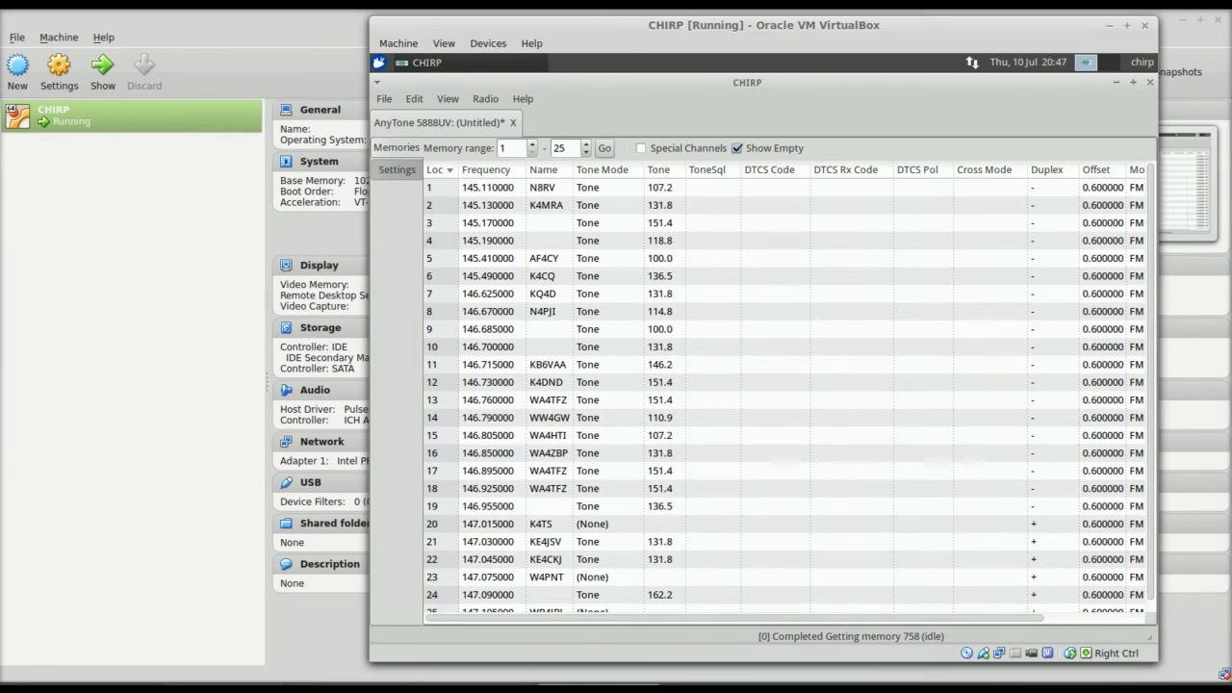
Step: Extend the AnyTone memory range to its maximum, 1 to 758, and look through the channel list
{"action": "left_click_drag", "start_coordinate": [576, 147], "coordinate": [549, 141]}
{"action": "type", "text": "9000"}
{"action": "left_click", "coordinate": [604, 149]}
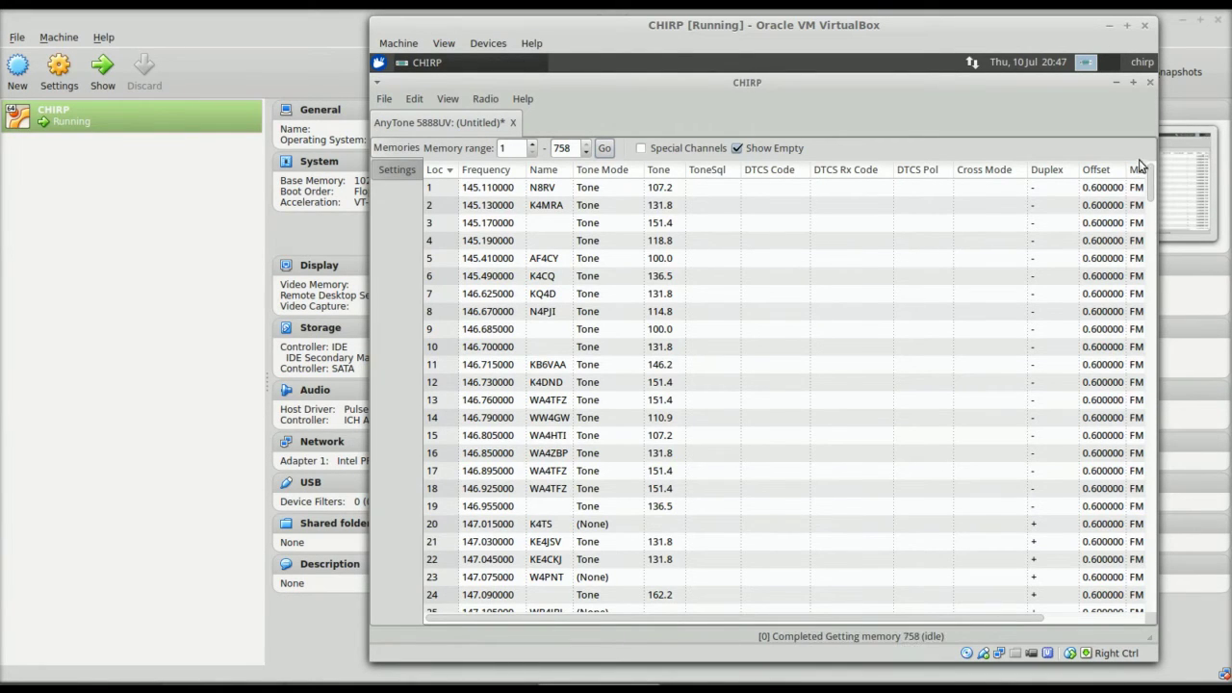
{"action": "left_click_drag", "start_coordinate": [1153, 181], "coordinate": [1126, 144]}
{"action": "mouse_move", "coordinate": [1152, 193]}
{"action": "left_mouse_down"}
{"action": "mouse_move", "coordinate": [1151, 251]}
{"action": "mouse_move", "coordinate": [1149, 188]}
{"action": "left_mouse_up"}
Step: Close CHIRP without saving the AnyTone image and detach the Prolific USB-Serial Controller from the virtual machine
{"action": "left_click", "coordinate": [1150, 82]}
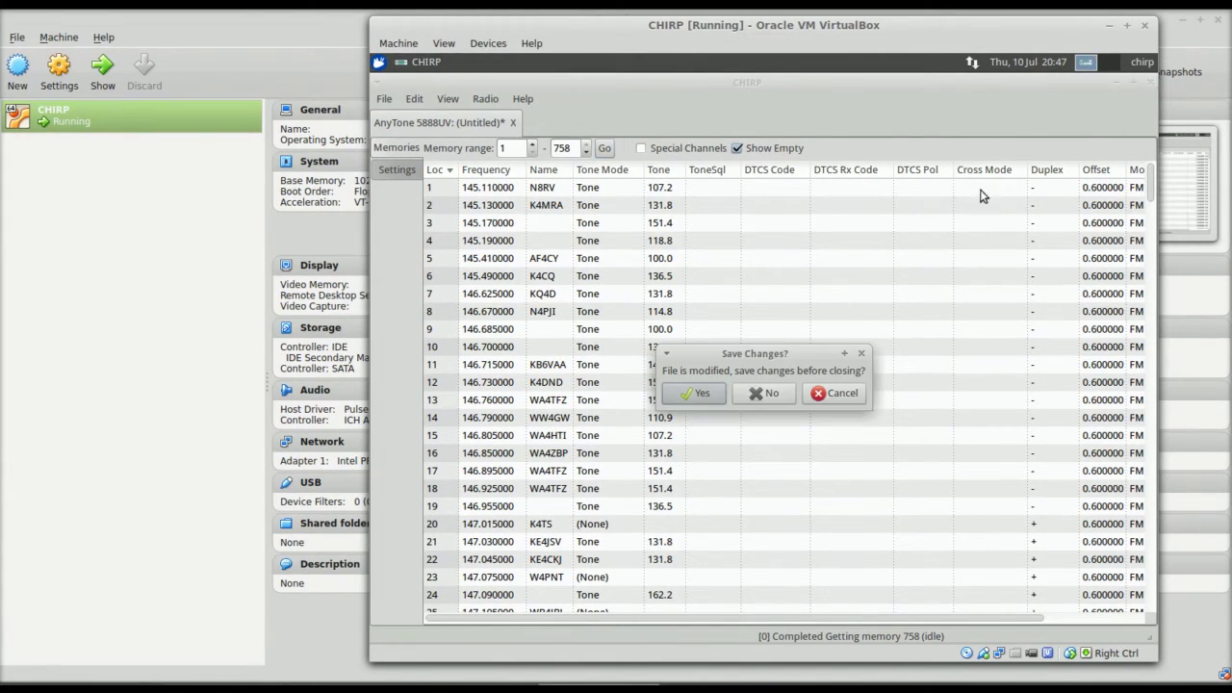
{"action": "left_click", "coordinate": [771, 391]}
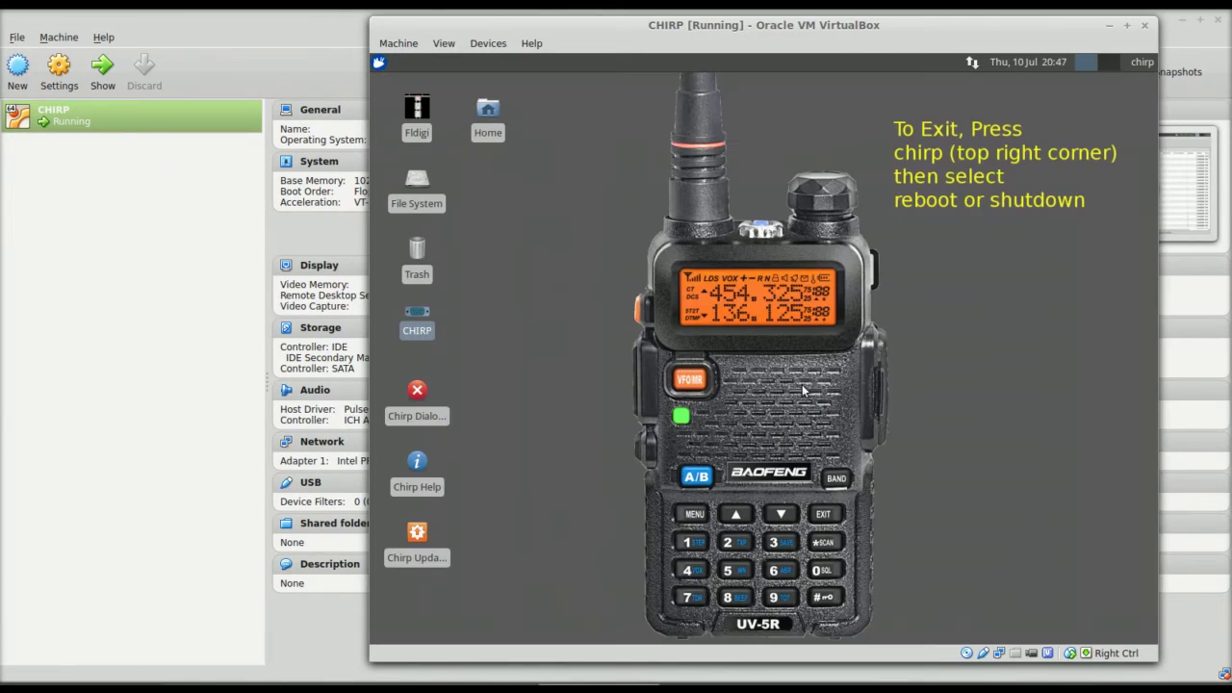
{"action": "left_click", "coordinate": [984, 655]}
{"action": "left_click", "coordinate": [1015, 576]}
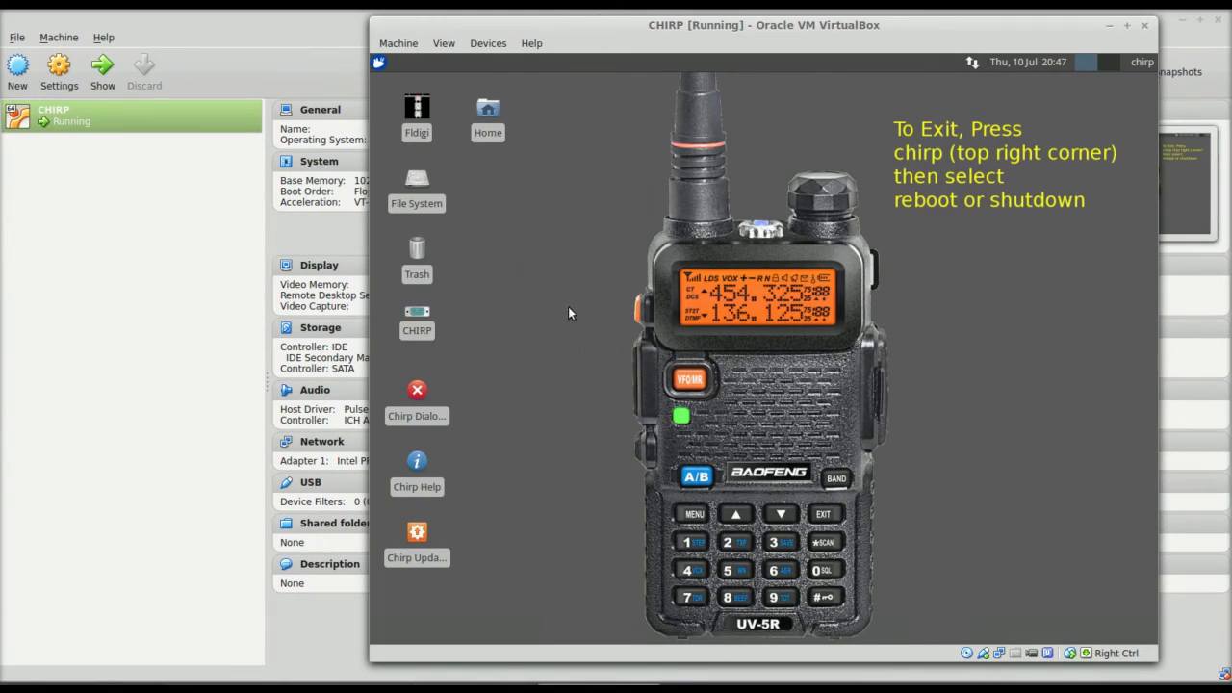
Step: Open Fldigi, dismiss its configuration wizard to view the main window, and exit saving the changed configuration
{"action": "double_click", "coordinate": [417, 108]}
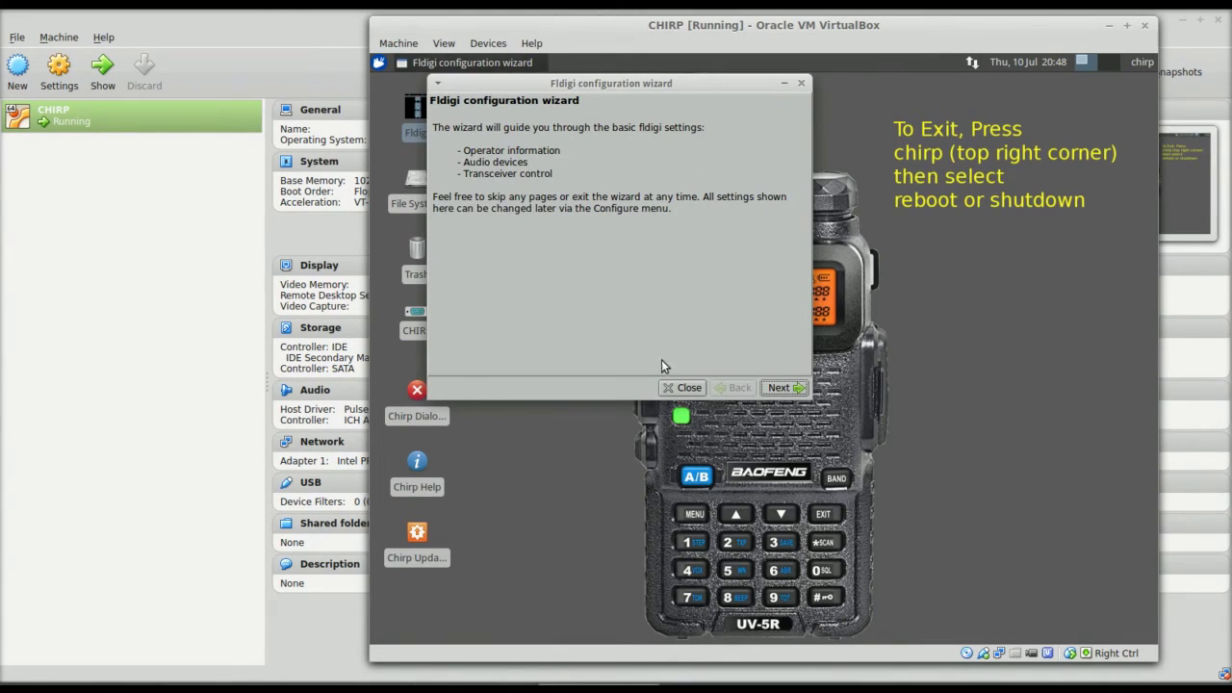
{"action": "left_click", "coordinate": [682, 387]}
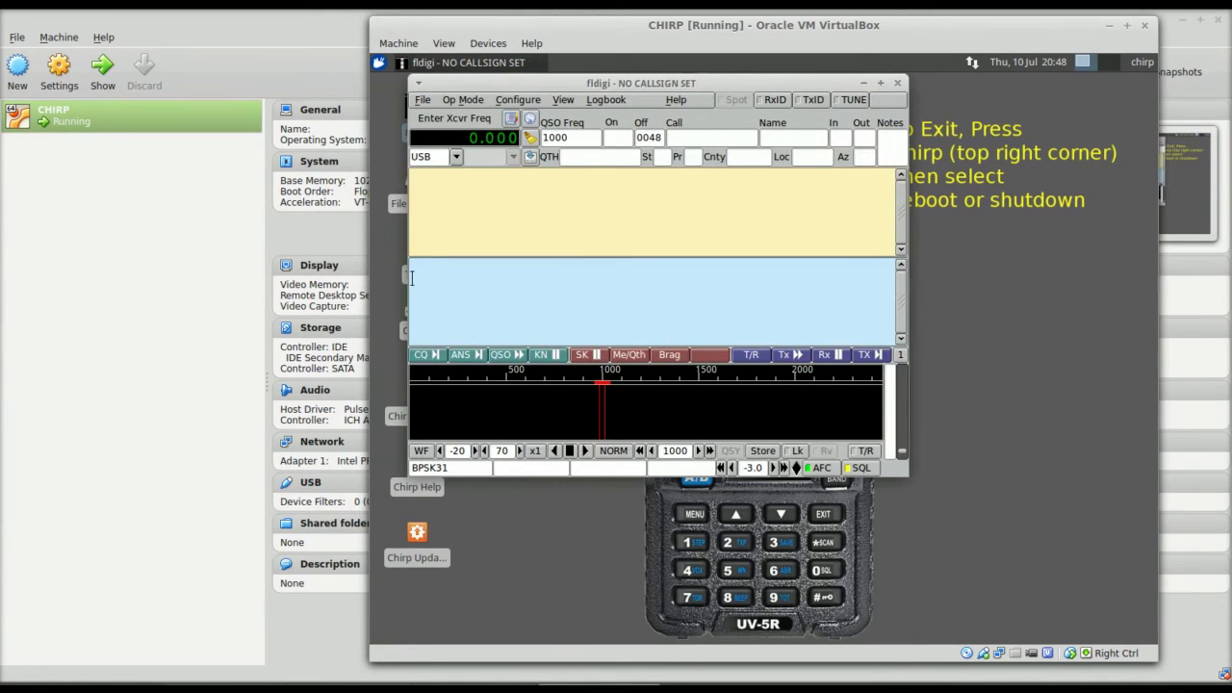
{"action": "left_click", "coordinate": [896, 83]}
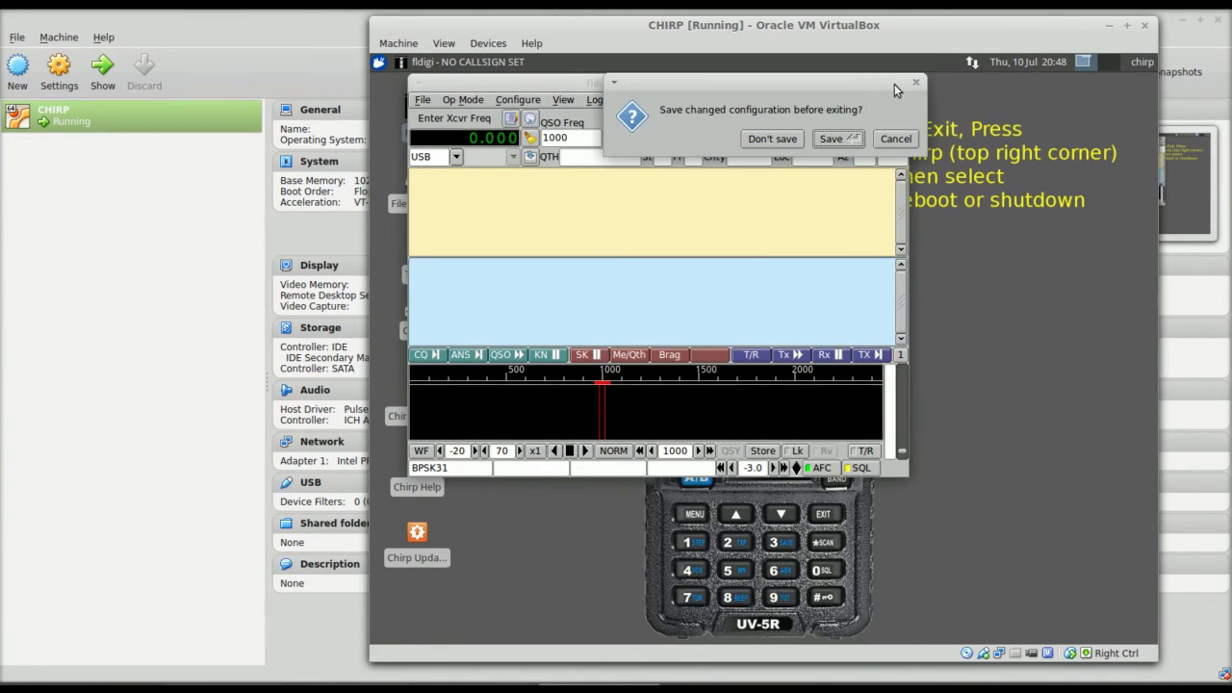
{"action": "left_click", "coordinate": [835, 140]}
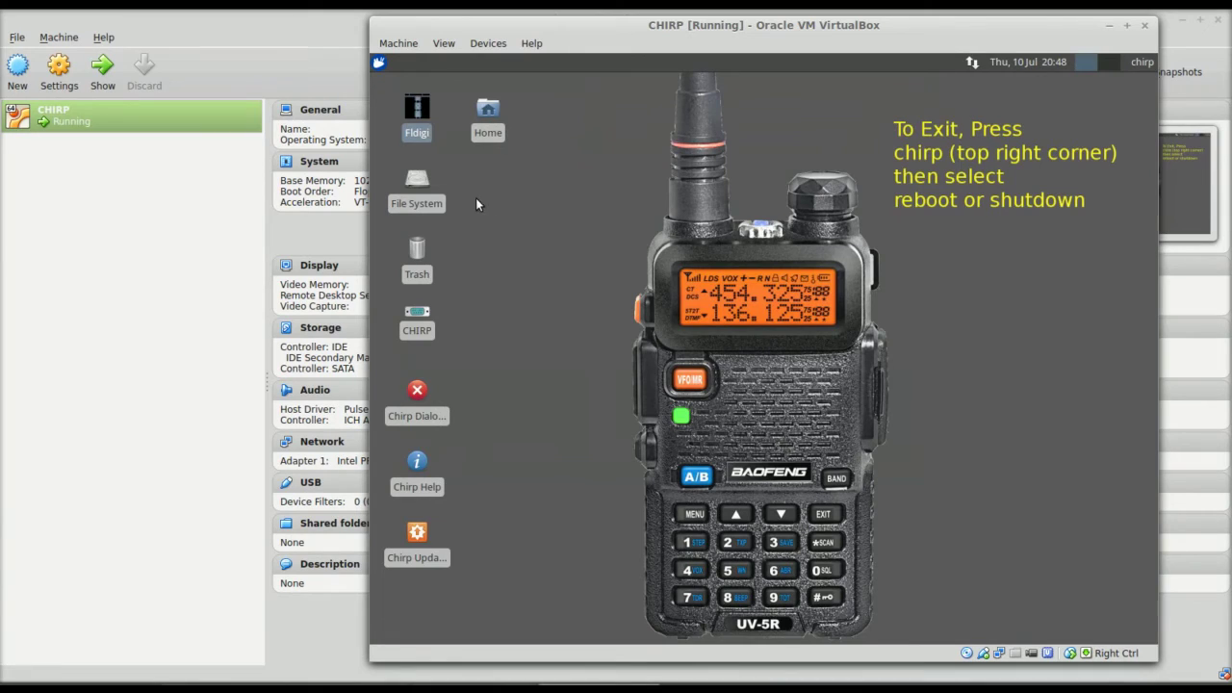
{"action": "left_click", "coordinate": [378, 62]}
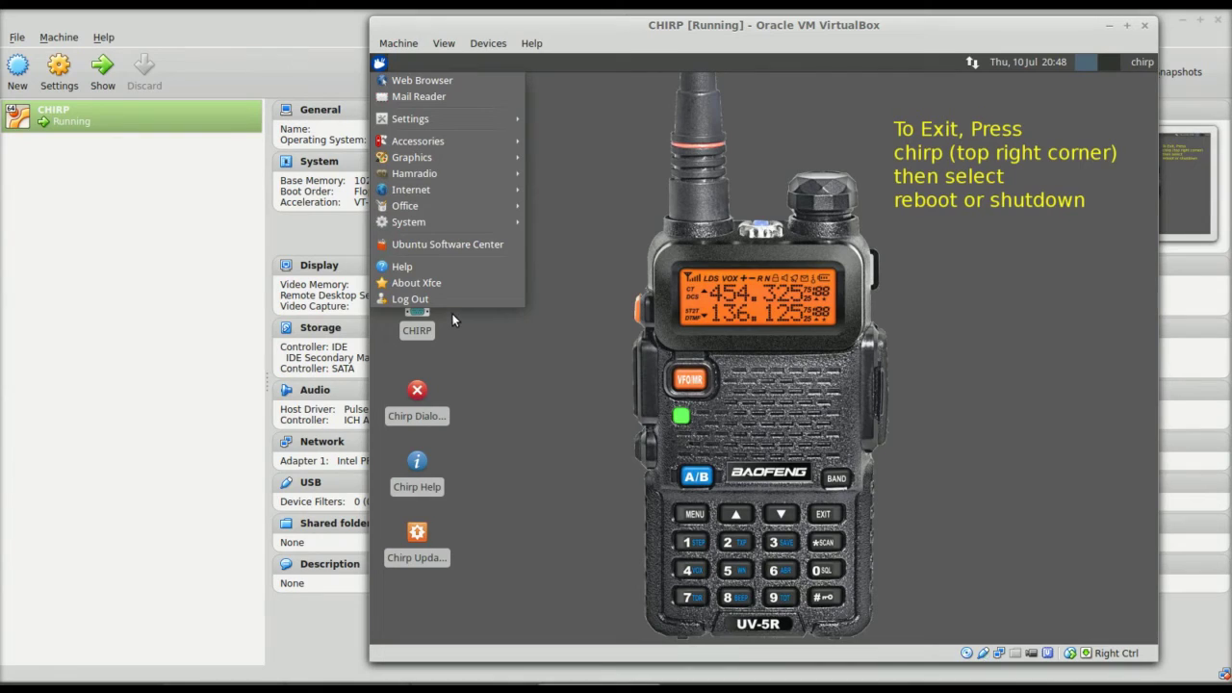
{"action": "mouse_move", "coordinate": [441, 223]}
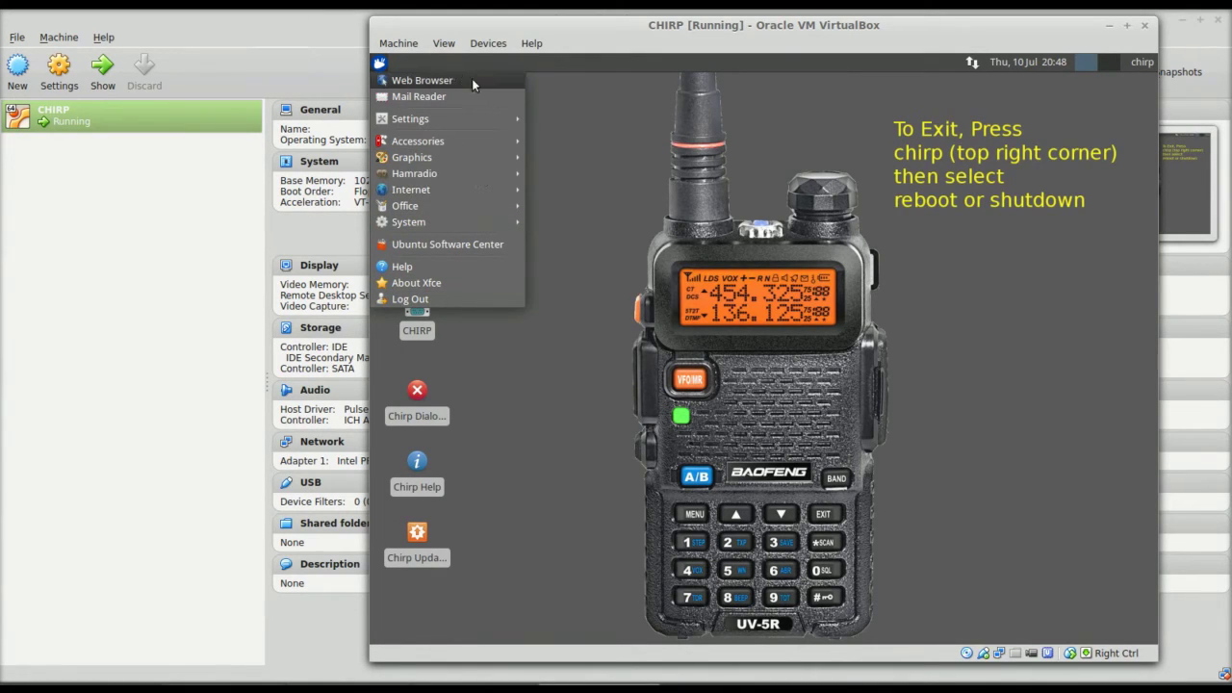
{"action": "left_click", "coordinate": [591, 104]}
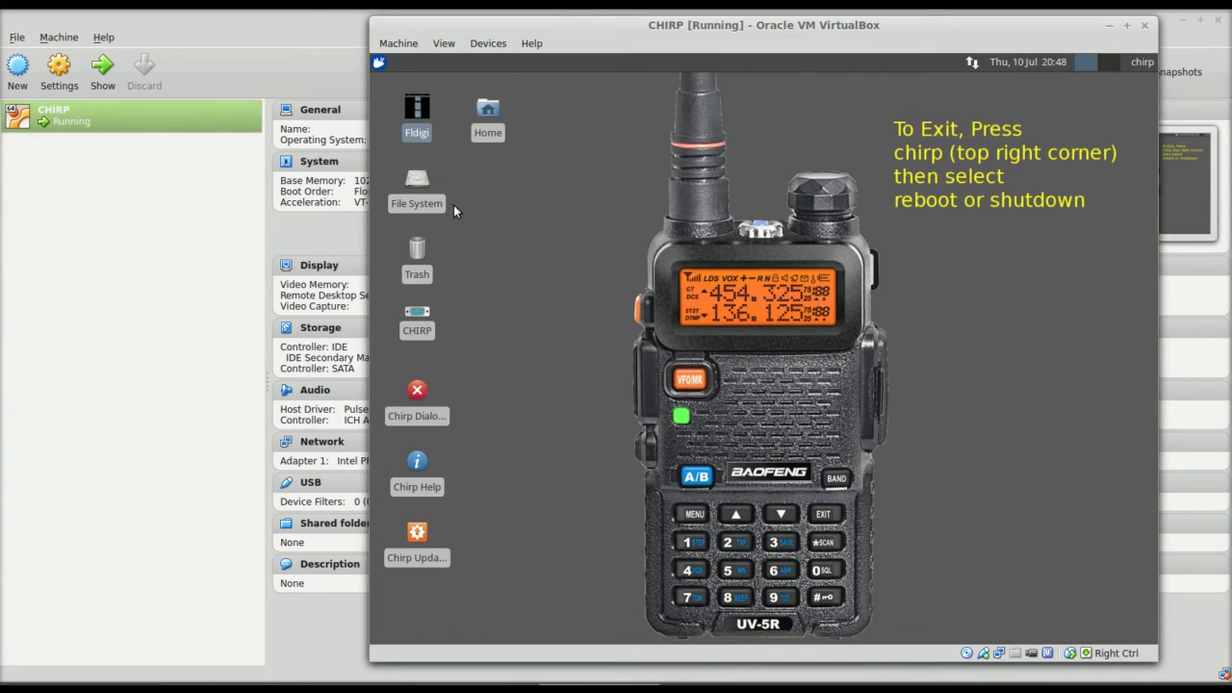
Step: Launch the web browser in the live system to view its opening page, and close it with all its tabs
{"action": "left_click", "coordinate": [380, 63]}
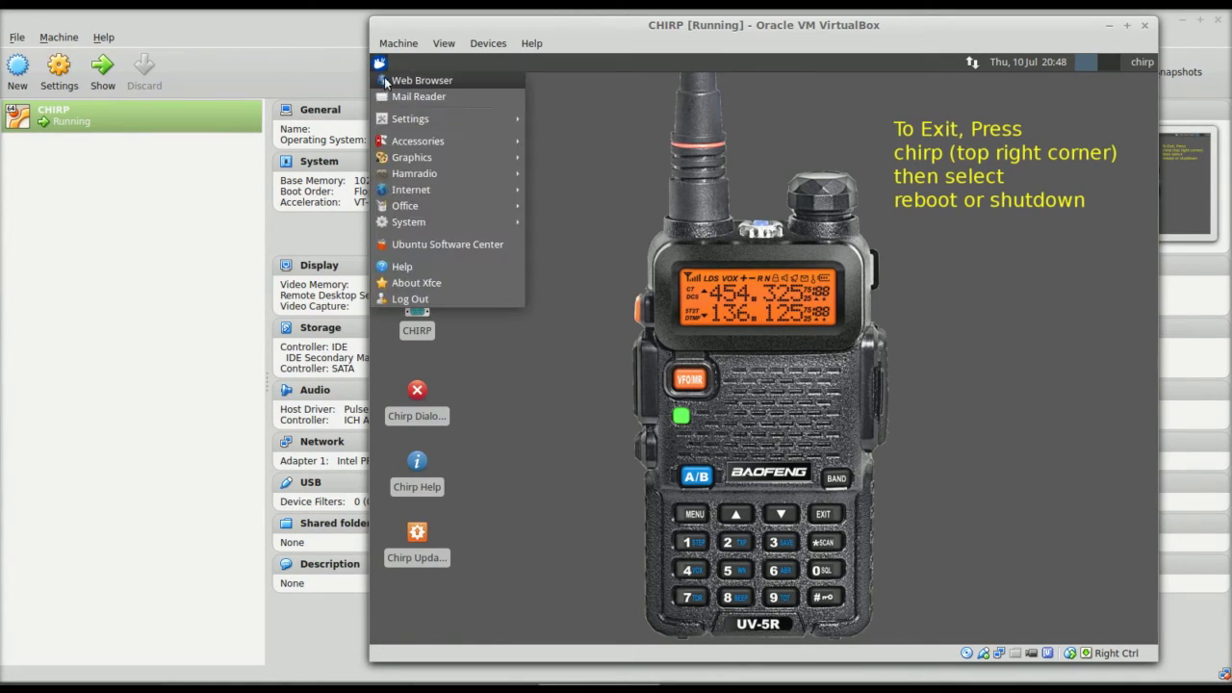
{"action": "mouse_move", "coordinate": [444, 146]}
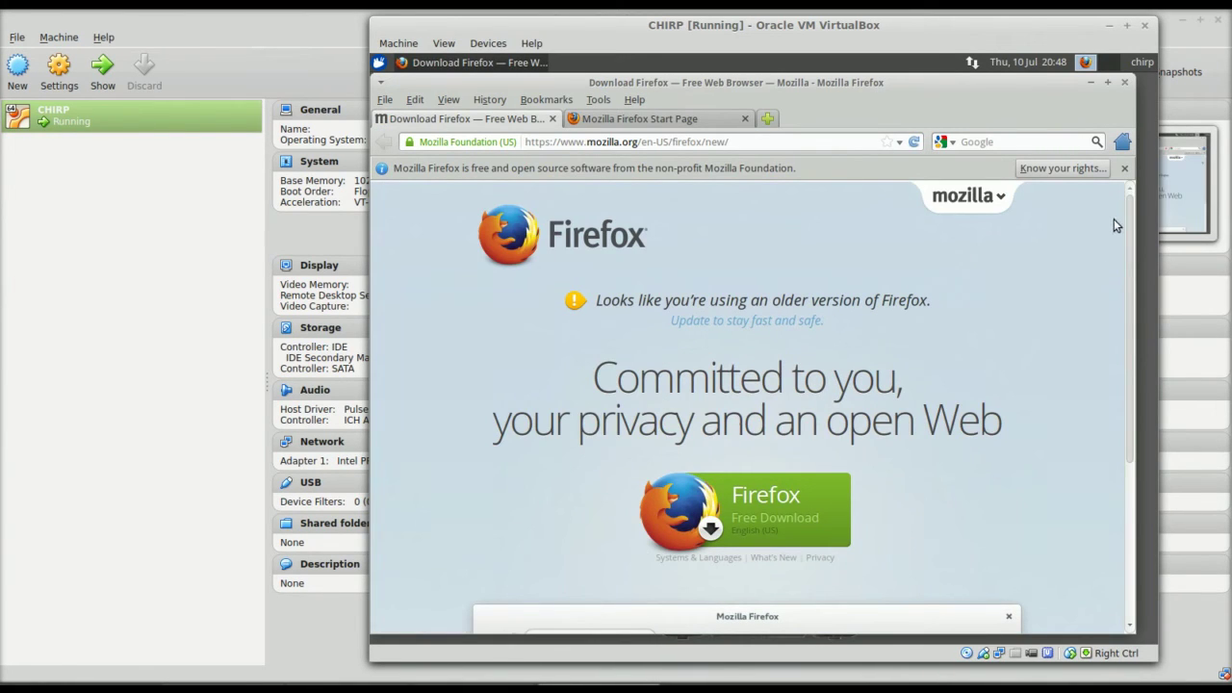
{"action": "mouse_move", "coordinate": [1128, 217]}
{"action": "left_mouse_down"}
{"action": "mouse_move", "coordinate": [1131, 377]}
{"action": "mouse_move", "coordinate": [1130, 219]}
{"action": "left_mouse_up"}
{"action": "left_click", "coordinate": [1126, 83]}
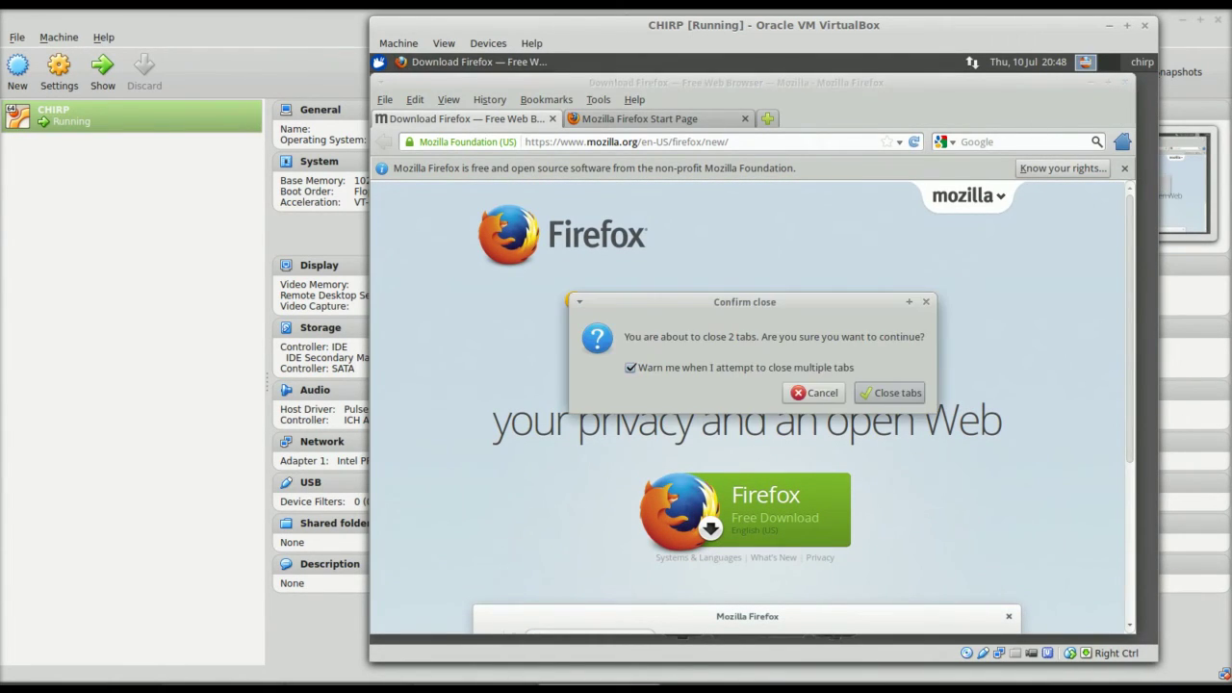
{"action": "left_click", "coordinate": [867, 397]}
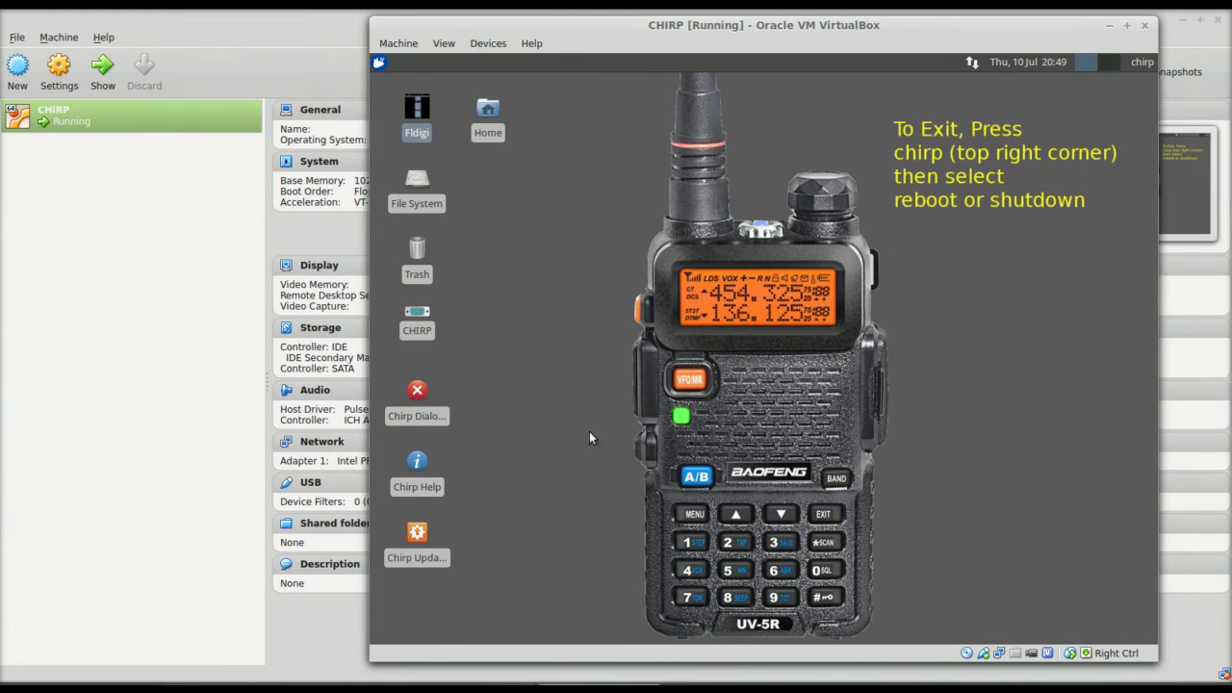
Step: Shut down the live Xubuntu system and continue past the installation media removal request to power off the virtual machine
{"action": "left_click", "coordinate": [1140, 61]}
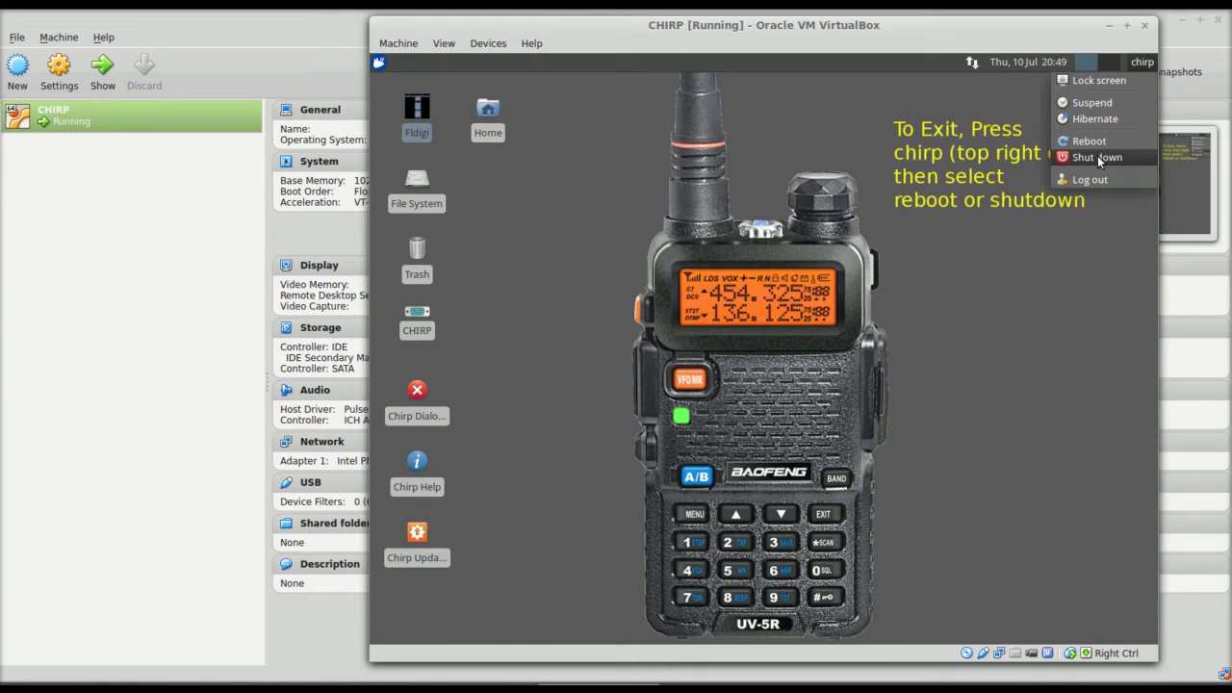
{"action": "key", "text": "Escape"}
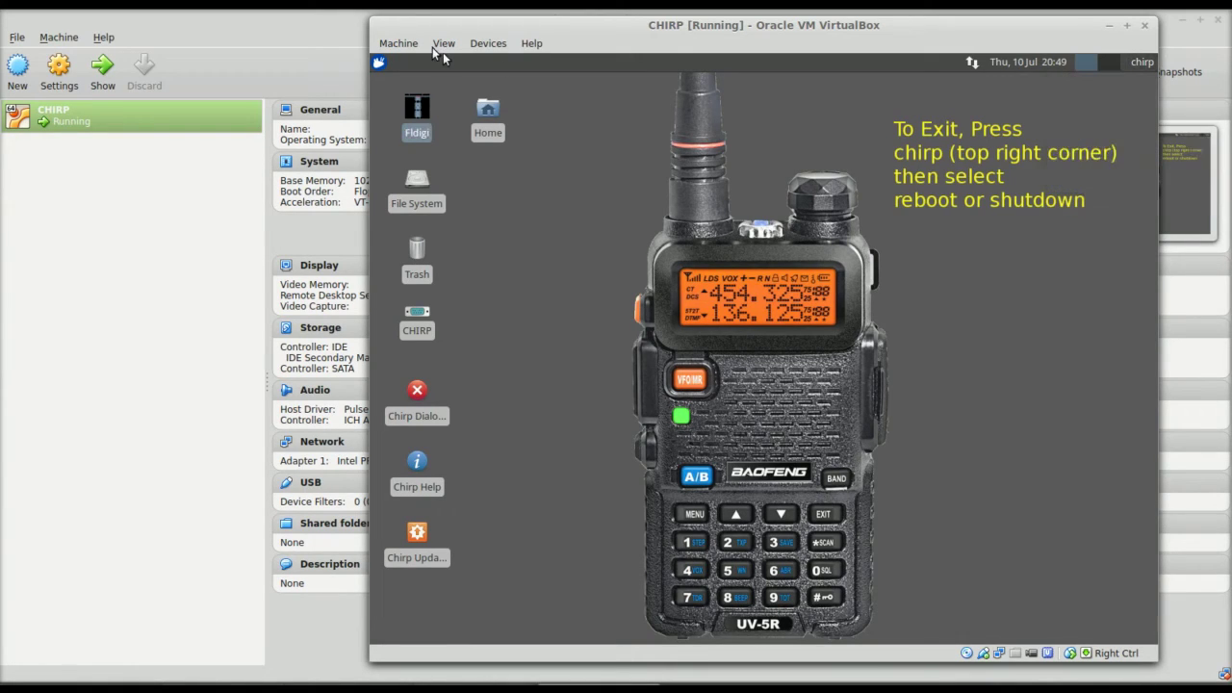
{"action": "left_click", "coordinate": [379, 63]}
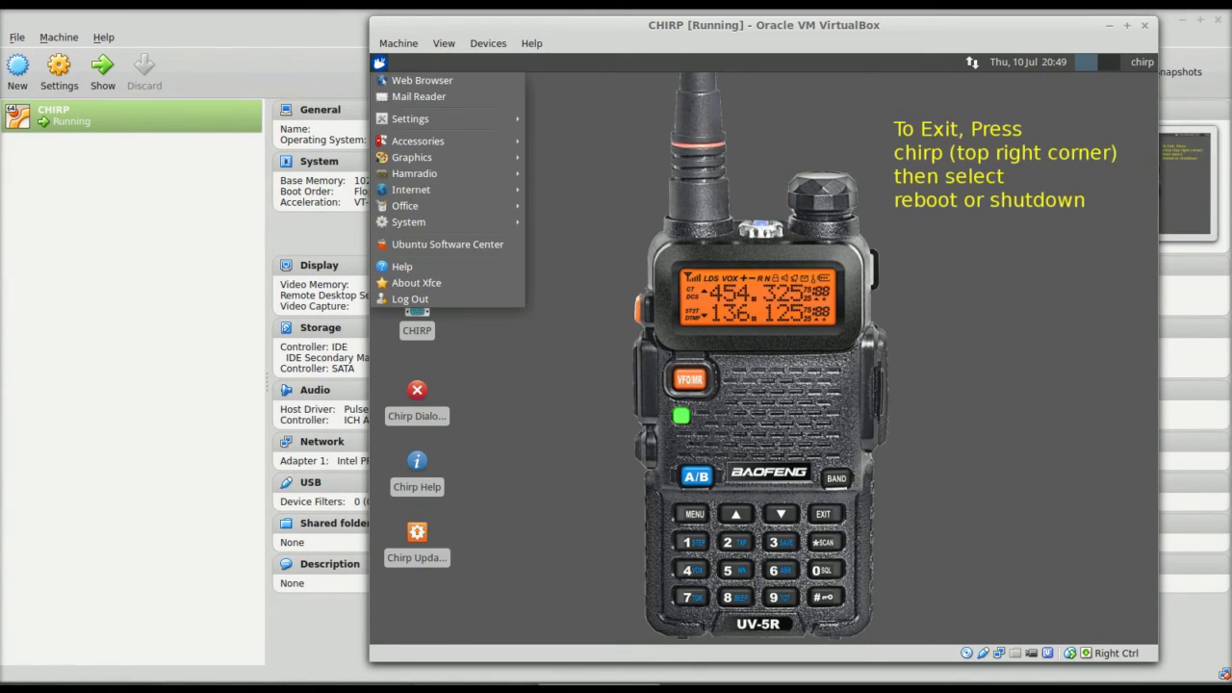
{"action": "left_click", "coordinate": [412, 300]}
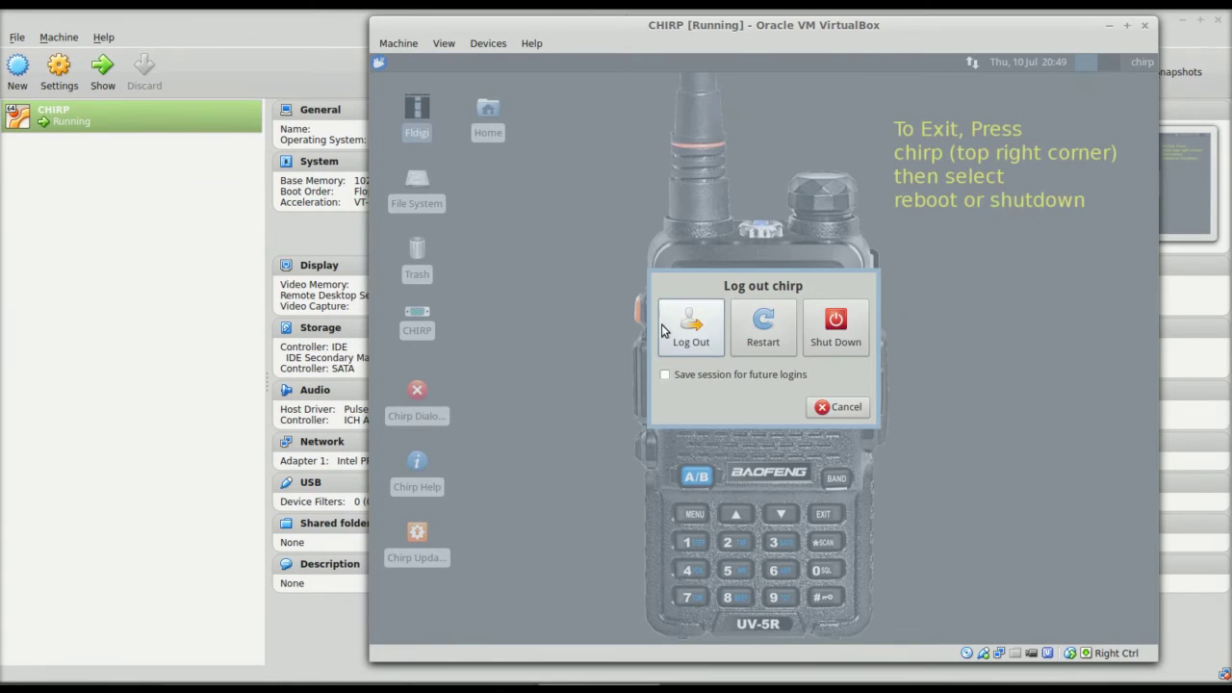
{"action": "left_click", "coordinate": [836, 328]}
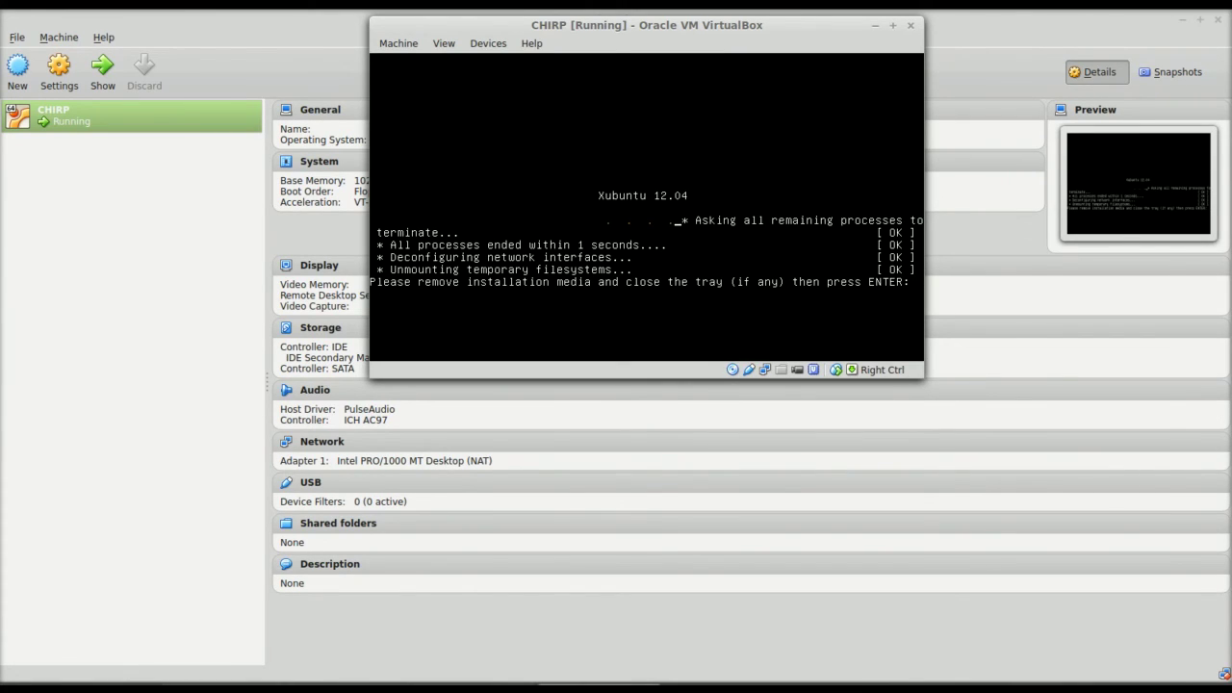
{"action": "key", "text": "Return"}
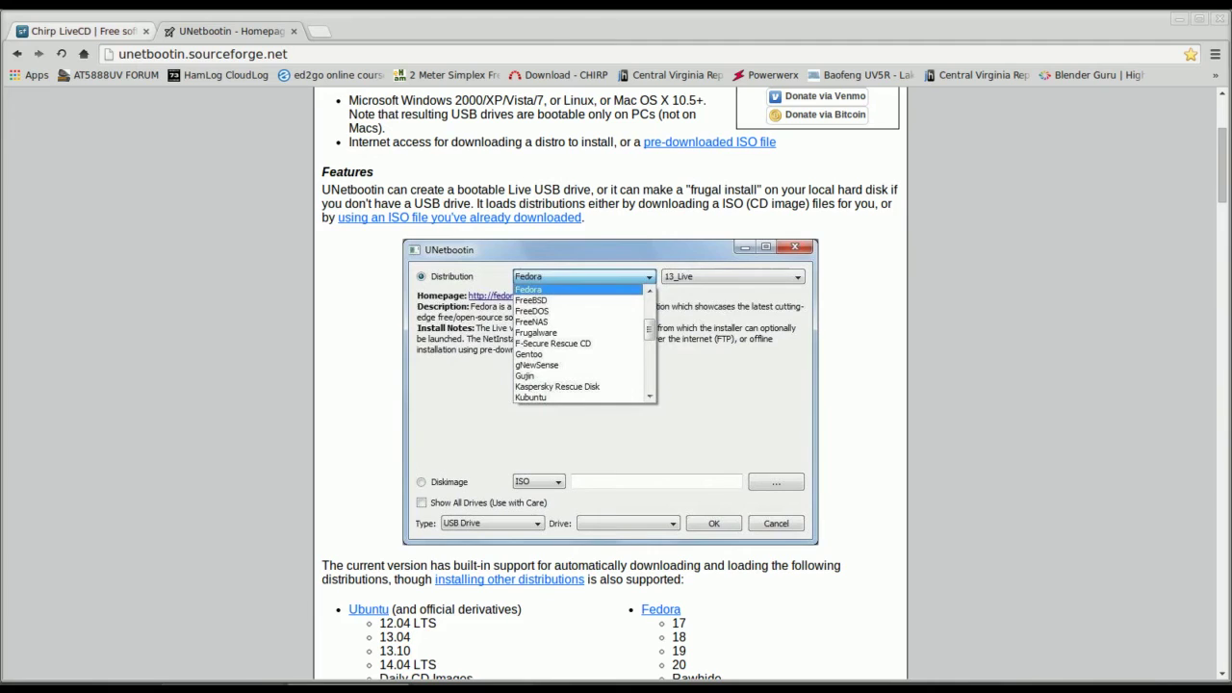
Step: In the host's web browser, return from the Chirp LiveCD project page to the CHIRP download page and highlight chirp.danplanet.com in the address
{"action": "left_click", "coordinate": [87, 30]}
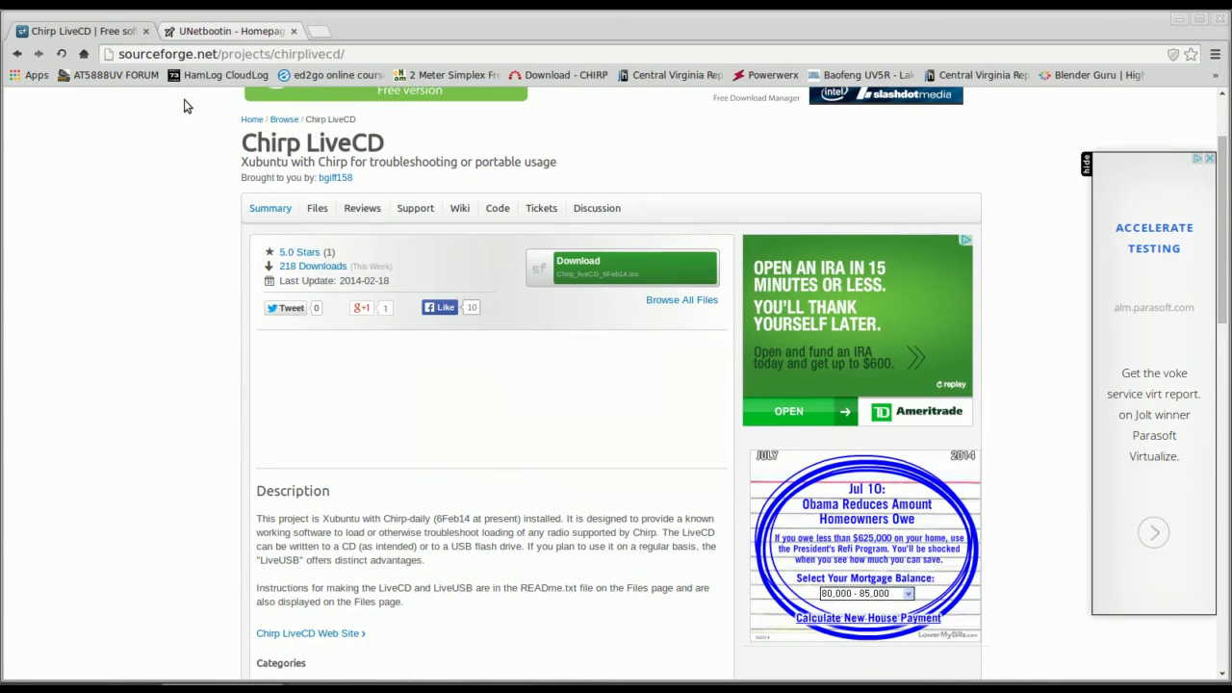
{"action": "left_click", "coordinate": [19, 54]}
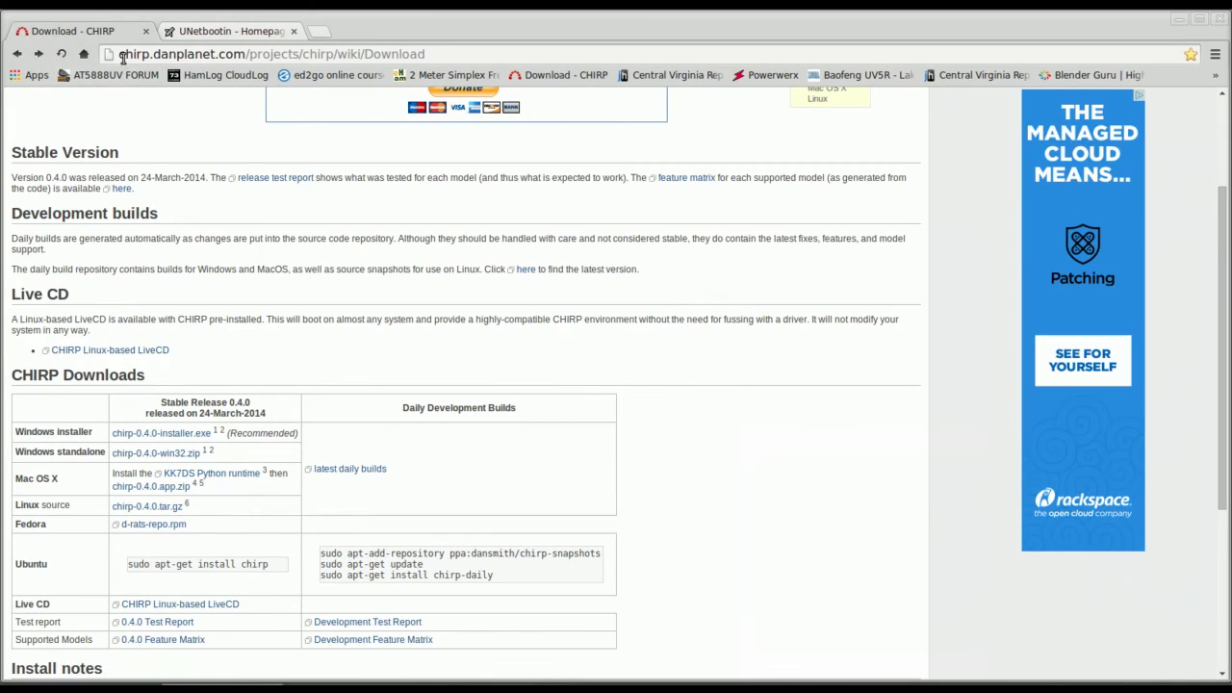
{"action": "left_click_drag", "start_coordinate": [119, 54], "coordinate": [248, 55]}
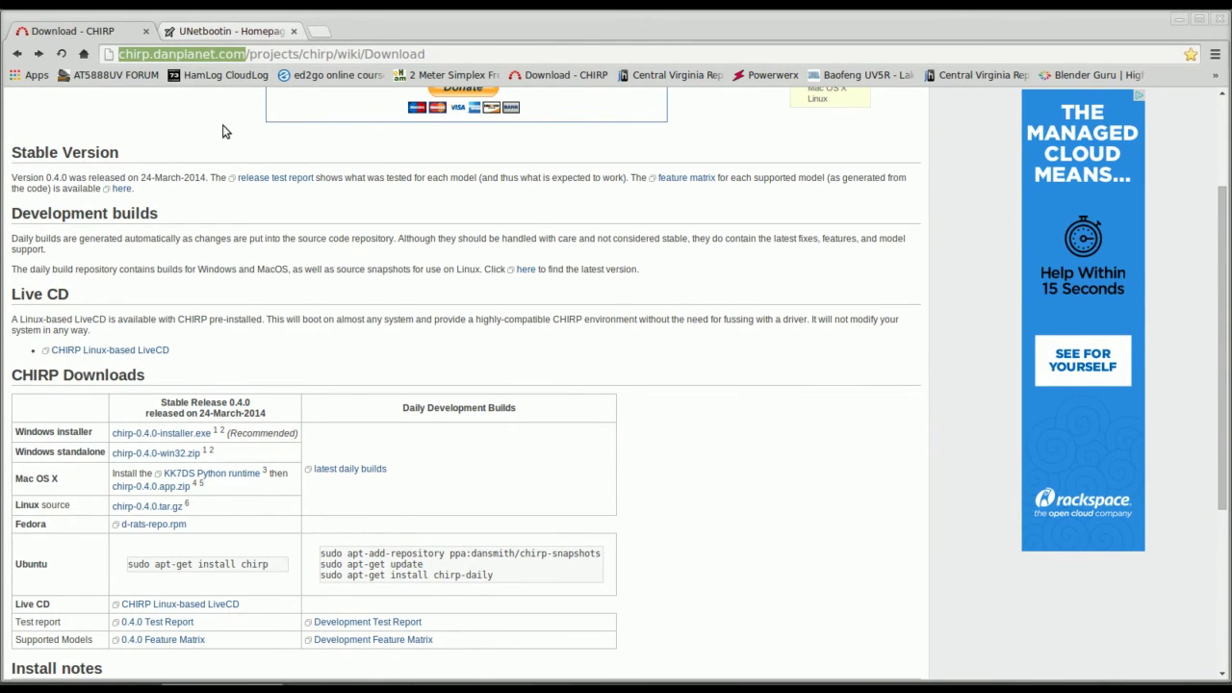
Step: Highlight the Ubuntu install commands in the CHIRP Downloads table, first for the stable release and then for the daily builds
{"action": "scroll", "coordinate": [207, 297], "scroll_direction": "down", "scroll_amount": 1}
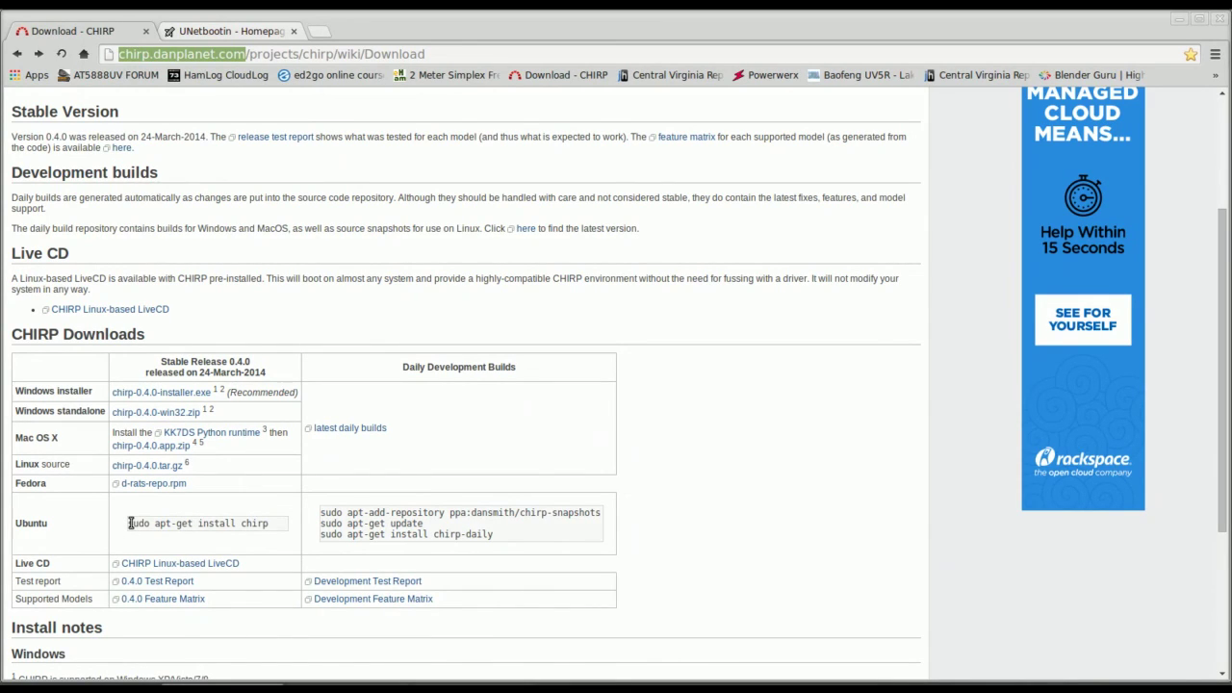
{"action": "left_click_drag", "start_coordinate": [131, 523], "coordinate": [275, 523]}
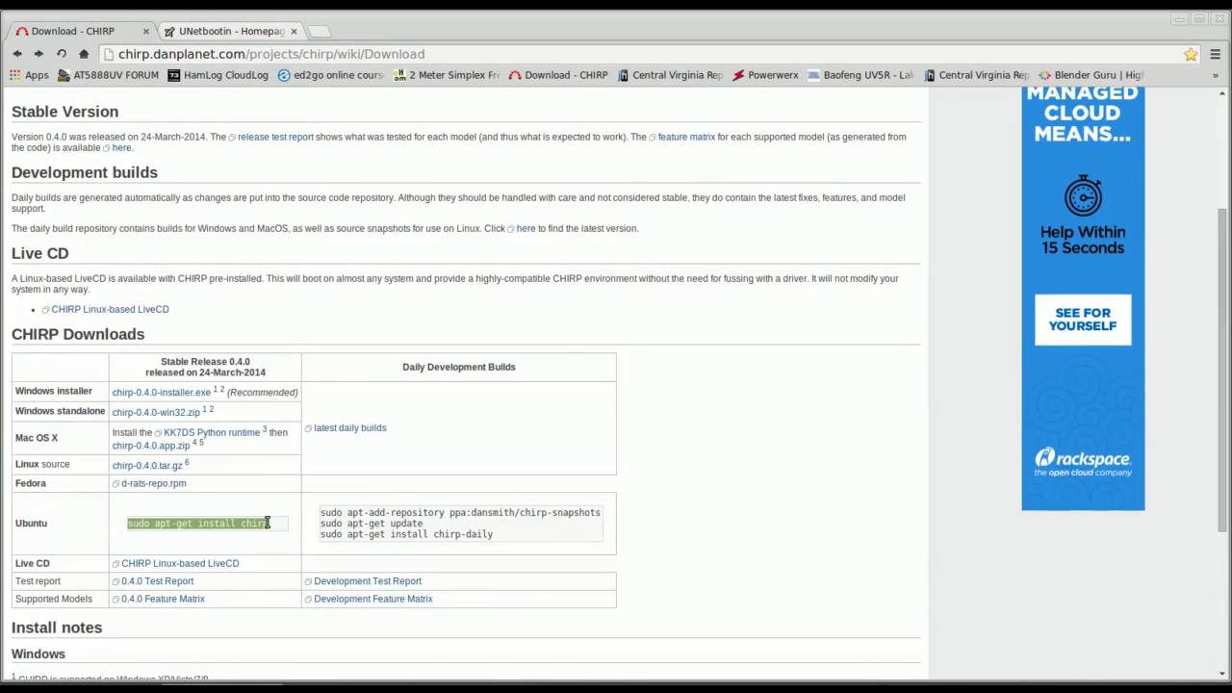
{"action": "left_click_drag", "start_coordinate": [320, 512], "coordinate": [512, 543]}
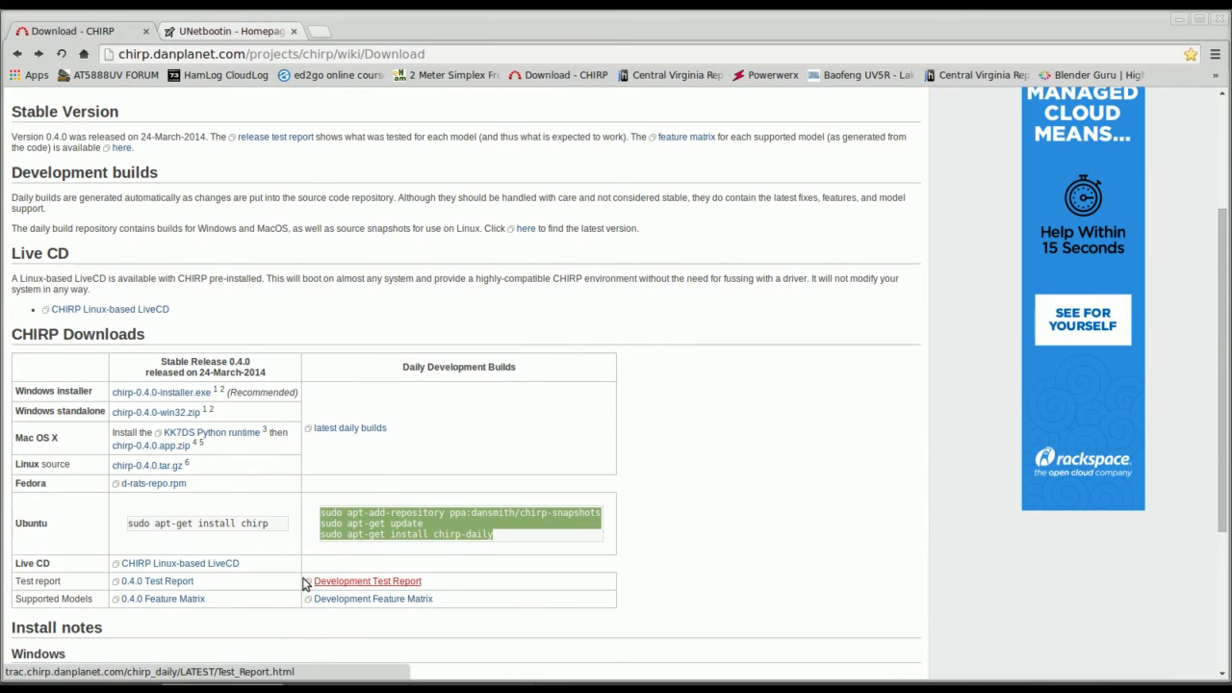
Step: Look over the install notes on the download page and highlight the description paragraph in the Live CD section
{"action": "scroll", "coordinate": [135, 510], "scroll_direction": "down", "scroll_amount": 4}
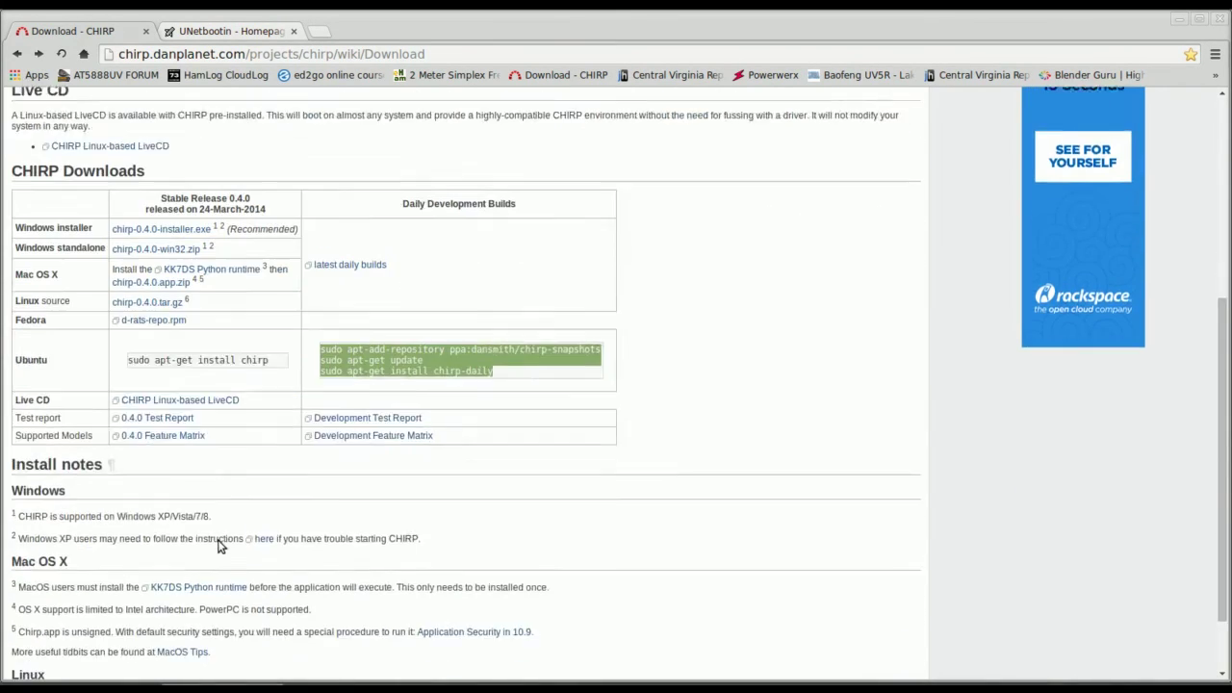
{"action": "scroll", "coordinate": [174, 587], "scroll_direction": "up", "scroll_amount": 6}
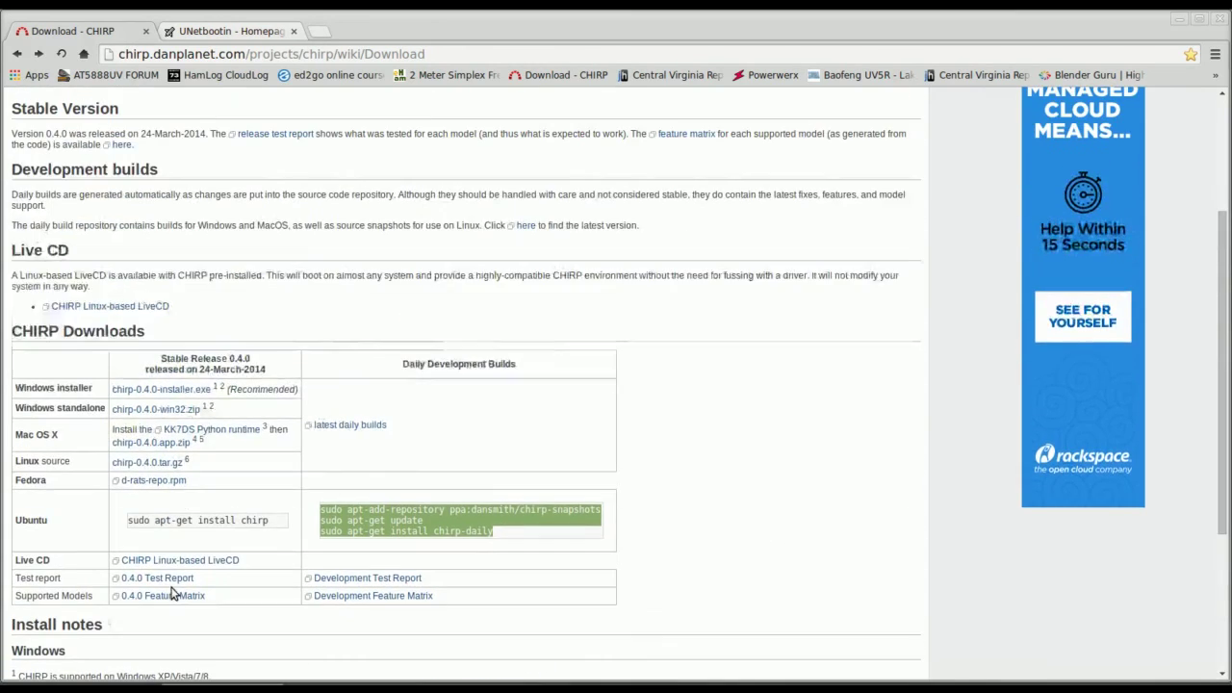
{"action": "scroll", "coordinate": [191, 474], "scroll_direction": "up", "scroll_amount": 1}
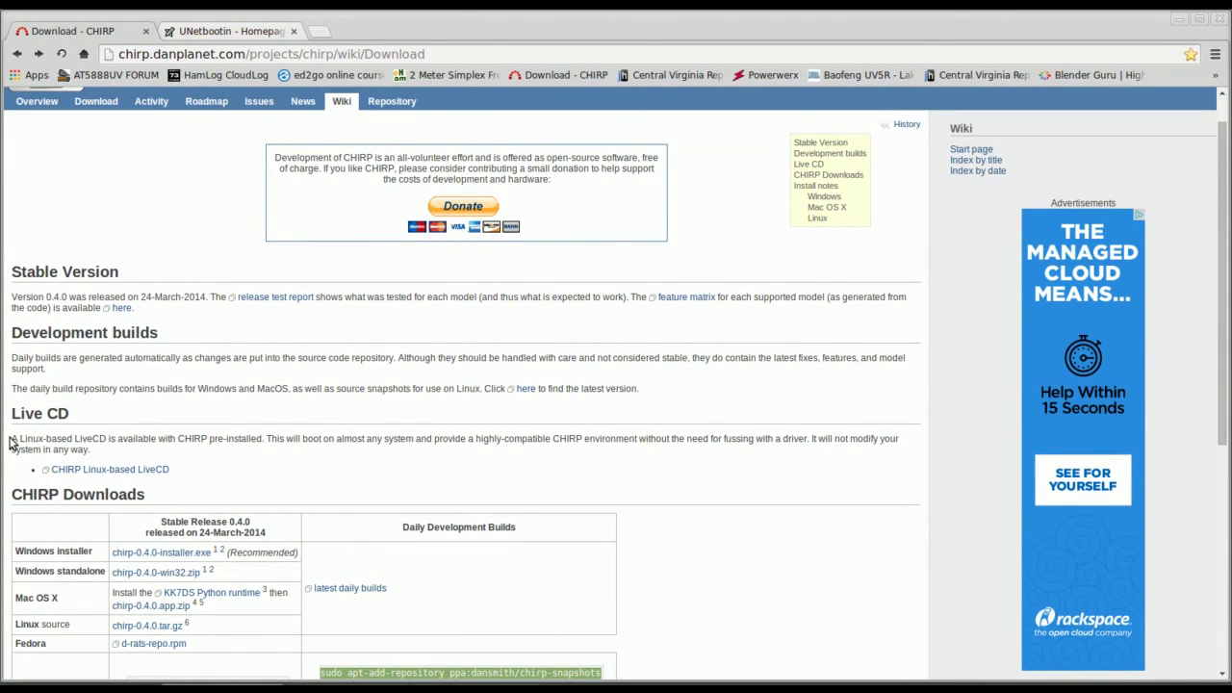
{"action": "left_click_drag", "start_coordinate": [12, 439], "coordinate": [89, 450]}
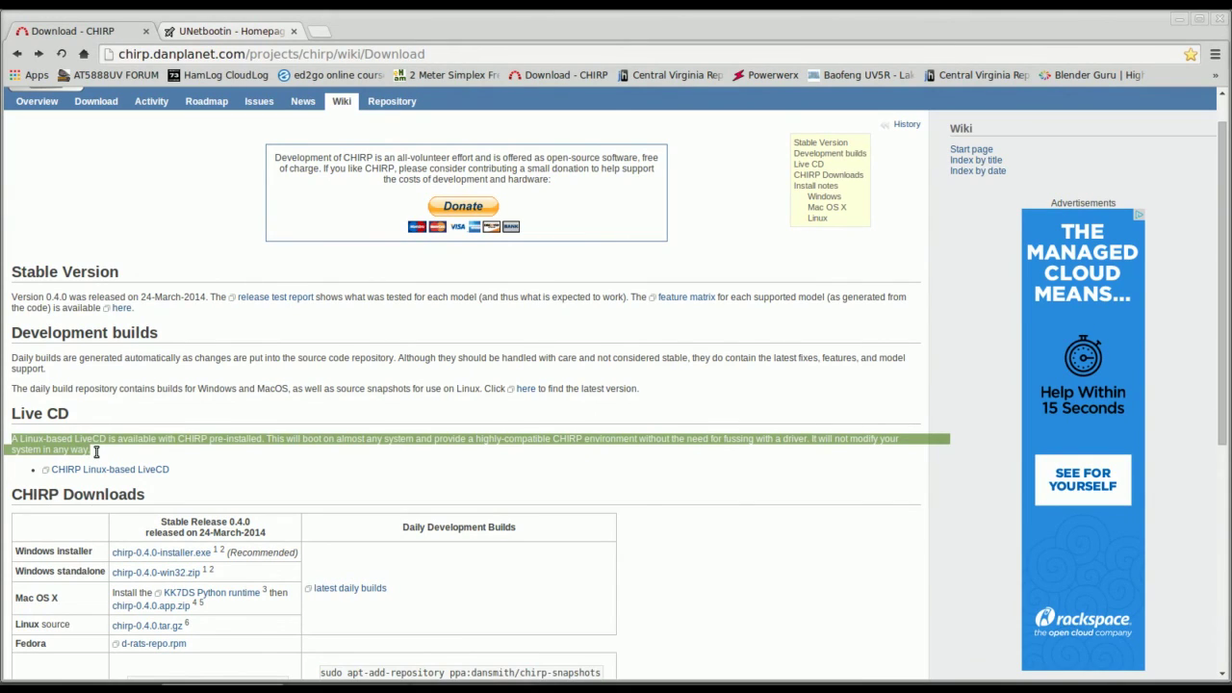